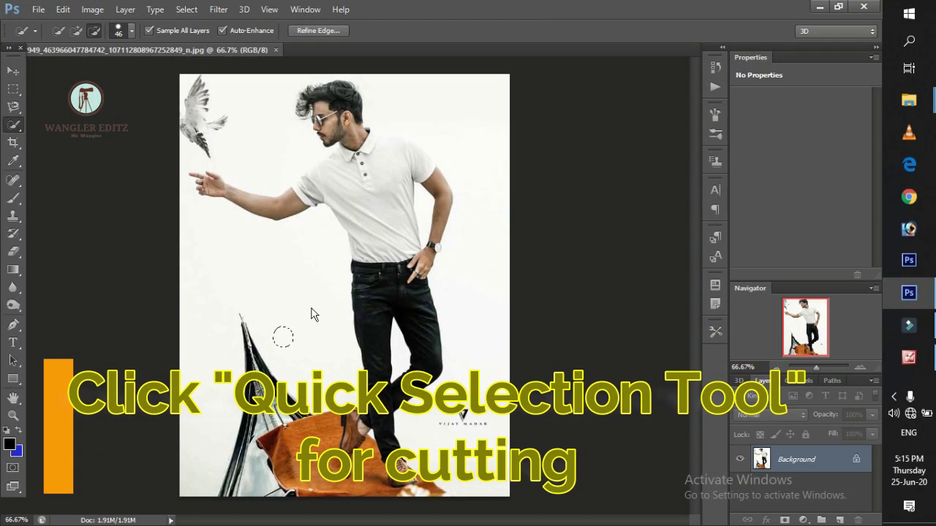
Select the white background left of the man and resize the image to 2000 px wide
left_click_drag(271, 296, 312, 311)
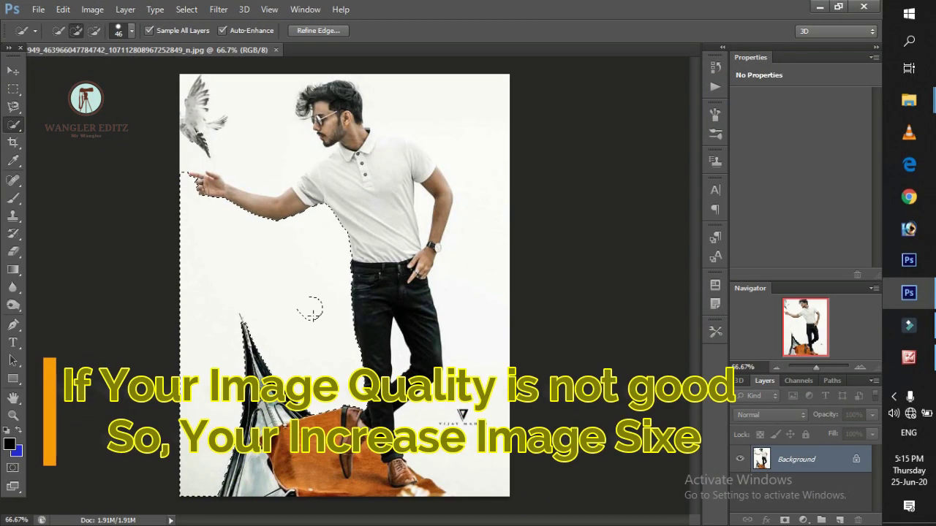
left_click(92, 8)
left_click(117, 104)
type("2000")
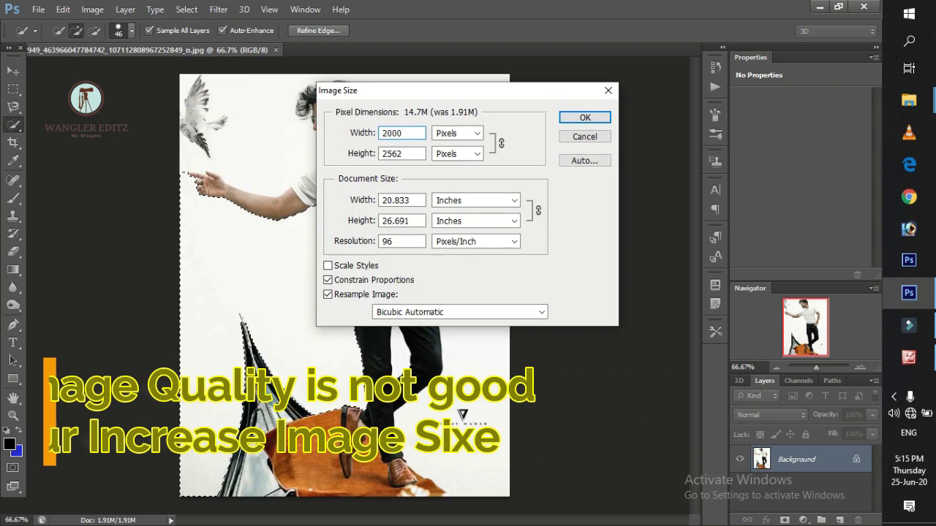
key("Return")
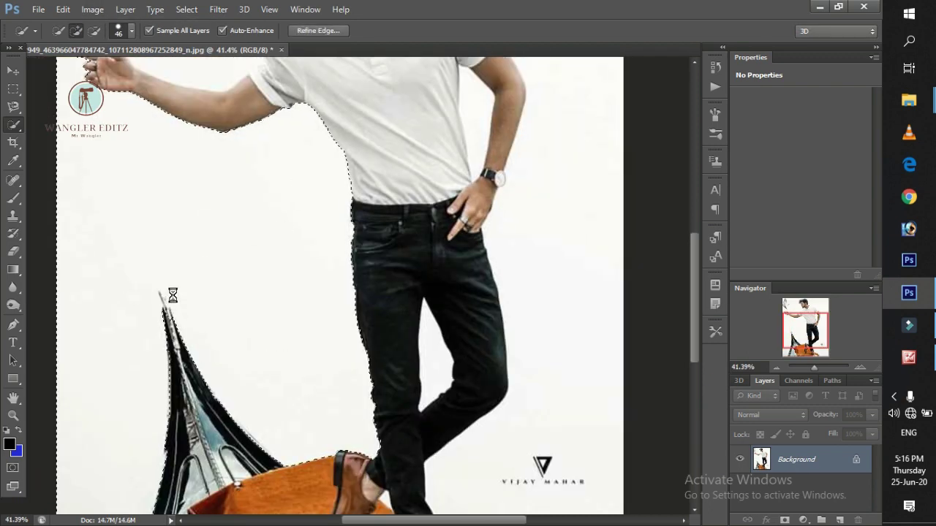
Extend the Quick Selection along the boat and the man's legs
left_click_drag(179, 298, 316, 502)
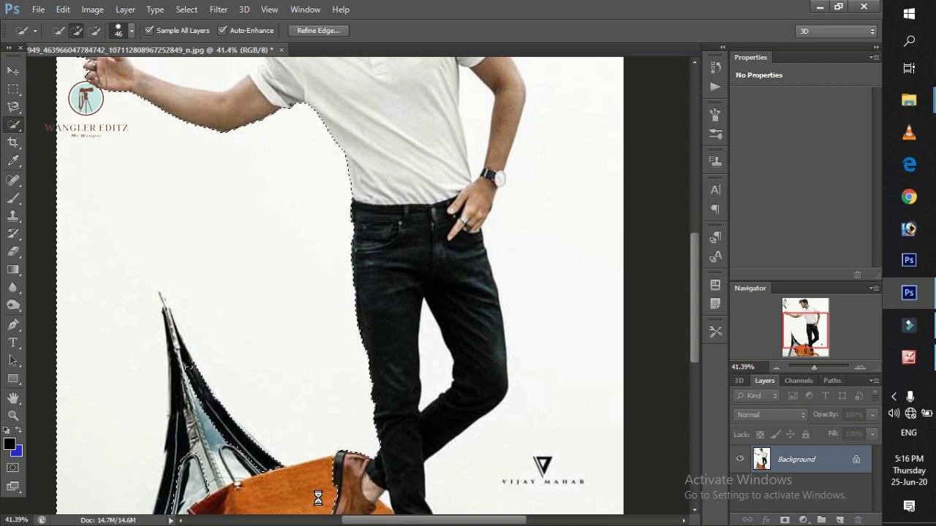
scroll(208, 454, "down", 5)
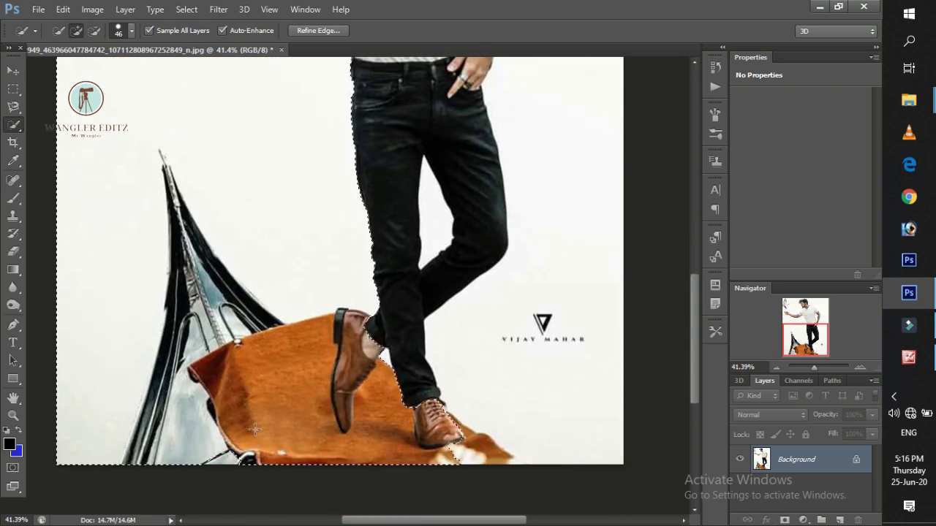
scroll(365, 344, "up", 2)
scroll(346, 249, "up", 4)
scroll(258, 417, "down", 5)
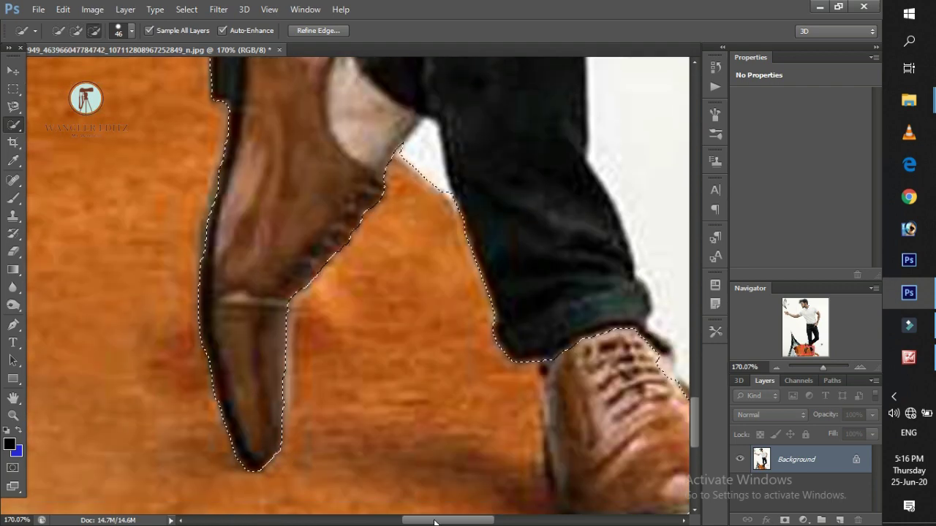
scroll(457, 433, "right", 3)
In subtract mode, trim the selection edge along the sleeve and arm
left_click(96, 32)
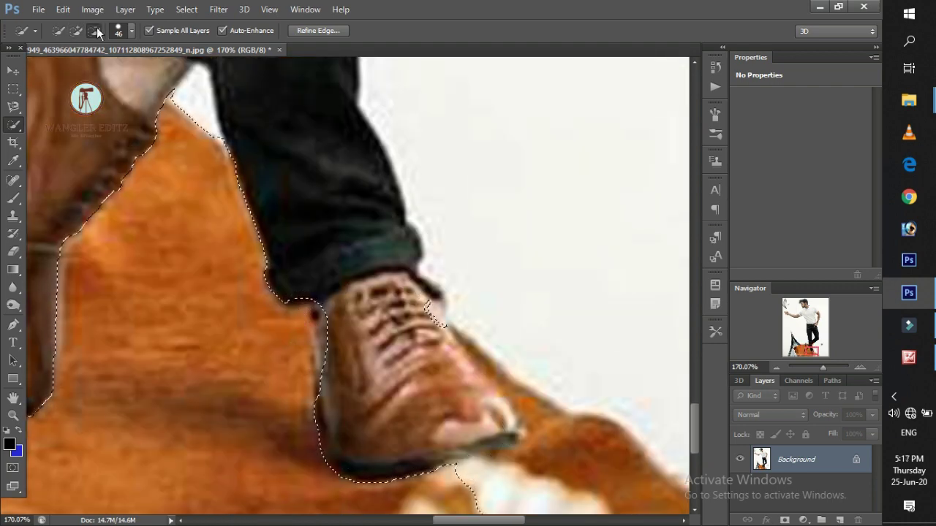
scroll(496, 376, "down", 5)
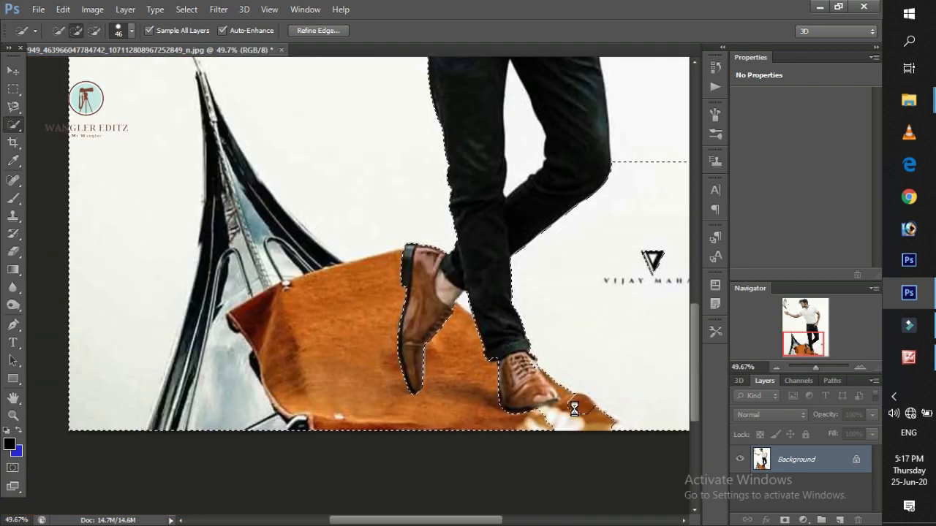
scroll(432, 90, "down", 1)
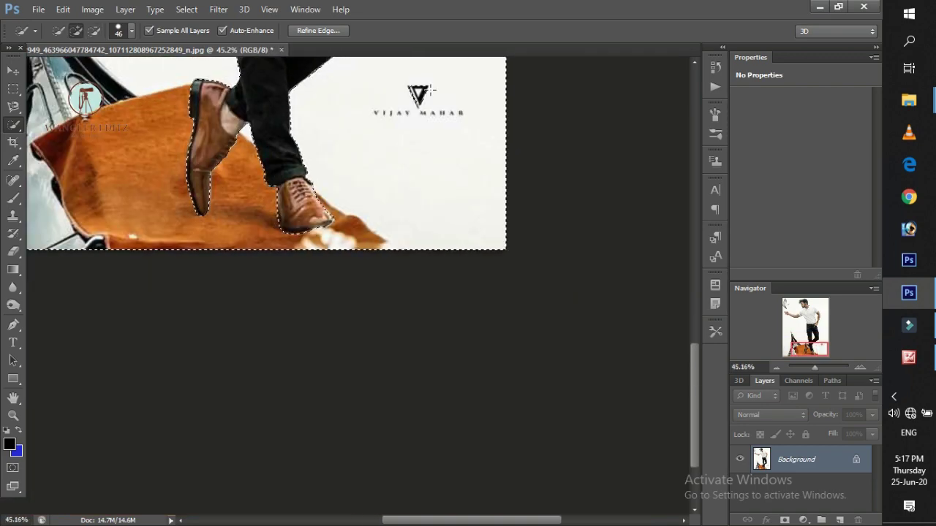
scroll(462, 315, "up", 5)
scroll(370, 172, "up", 5)
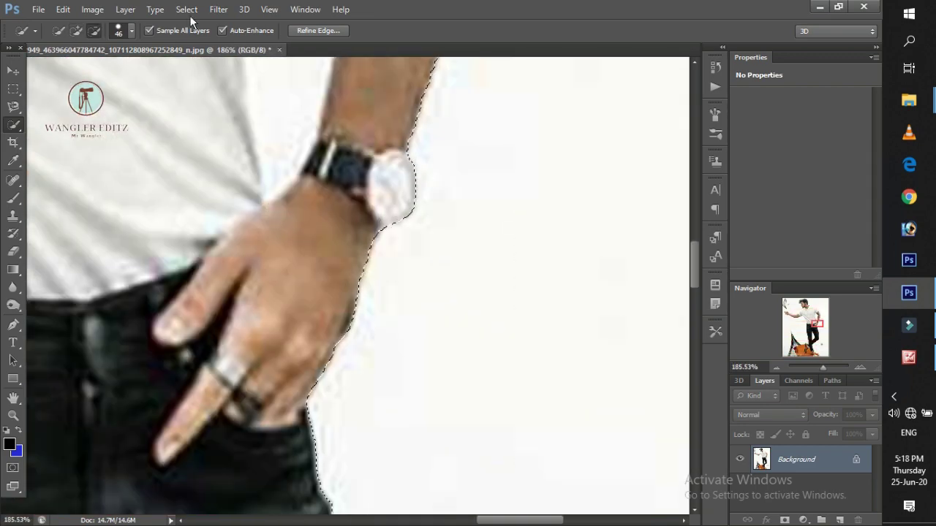
scroll(597, 100, "down", 5)
scroll(521, 121, "up", 2)
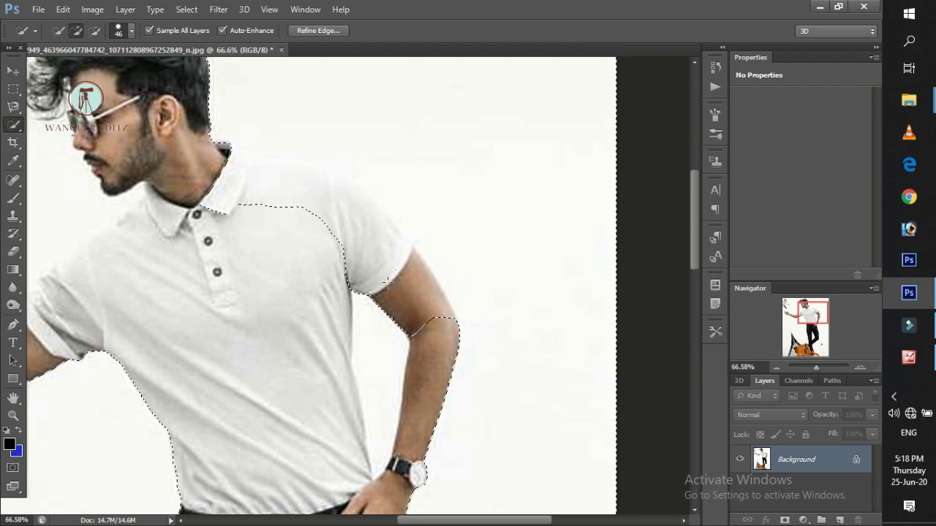
left_click_drag(388, 281, 327, 213)
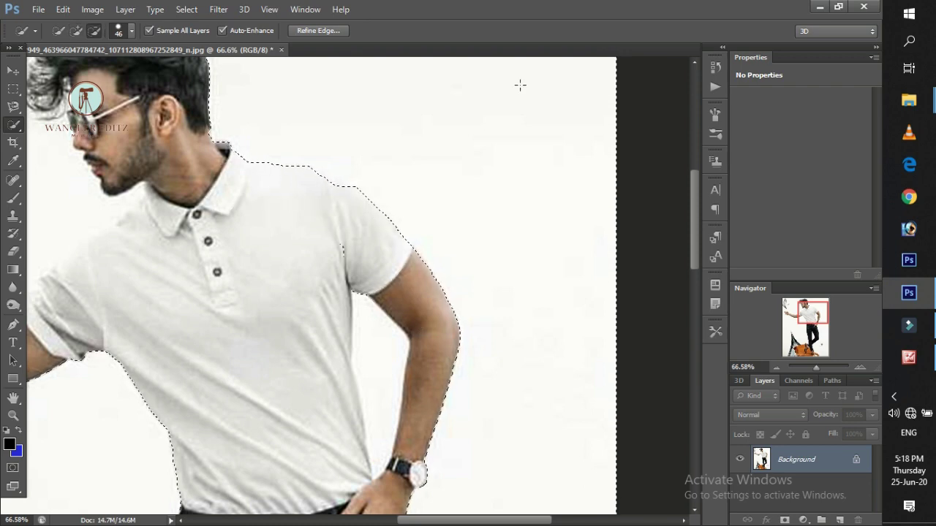
Add the hair and the rest of the head to the selection
left_click_drag(225, 218, 437, 284)
mouse_move(215, 151)
left_mouse_down()
mouse_move(285, 388)
mouse_move(58, 381)
left_mouse_up()
scroll(284, 388, "down", 1)
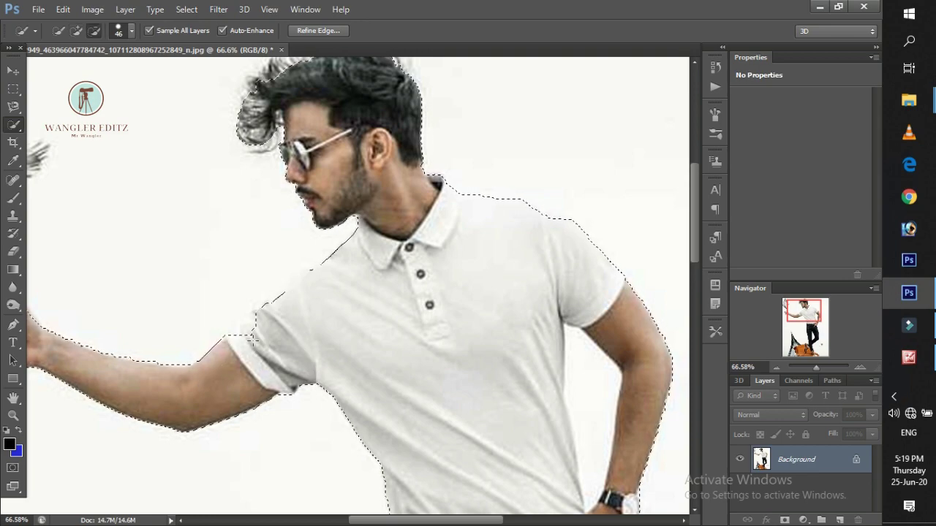
scroll(358, 285, "down", 5)
scroll(507, 246, "up", 5)
Reshape the selection edge around the fingers and zoom back out
left_click_drag(508, 246, 351, 152)
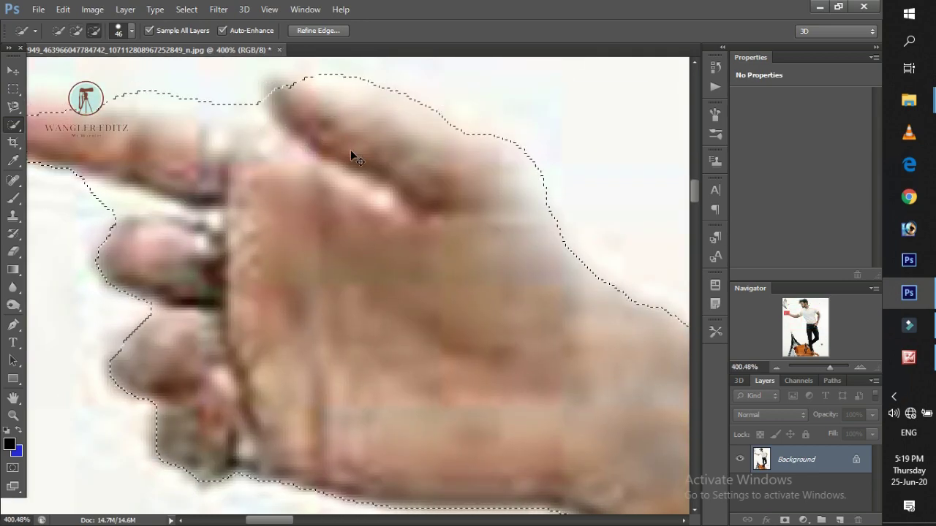
scroll(588, 291, "down", 5)
scroll(588, 290, "up", 5)
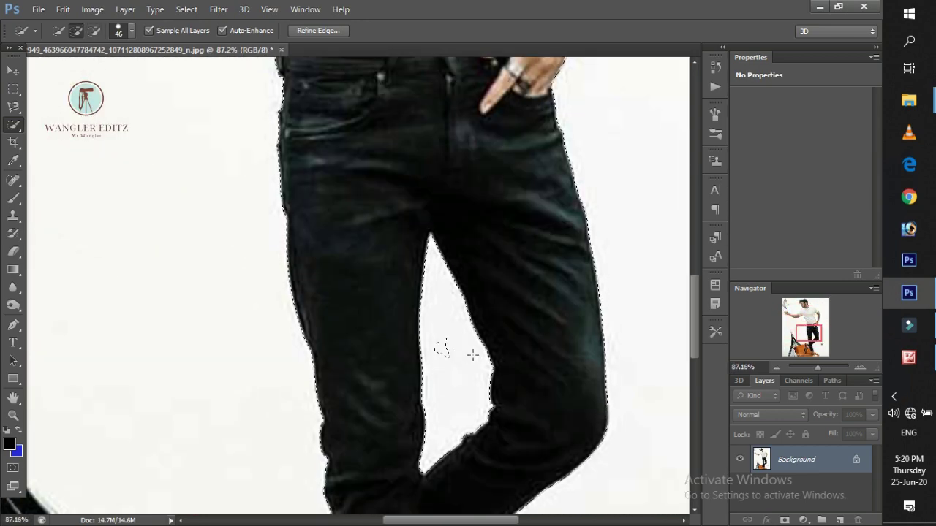
scroll(473, 354, "up", 3)
scroll(511, 219, "up", 3)
scroll(533, 167, "up", 2)
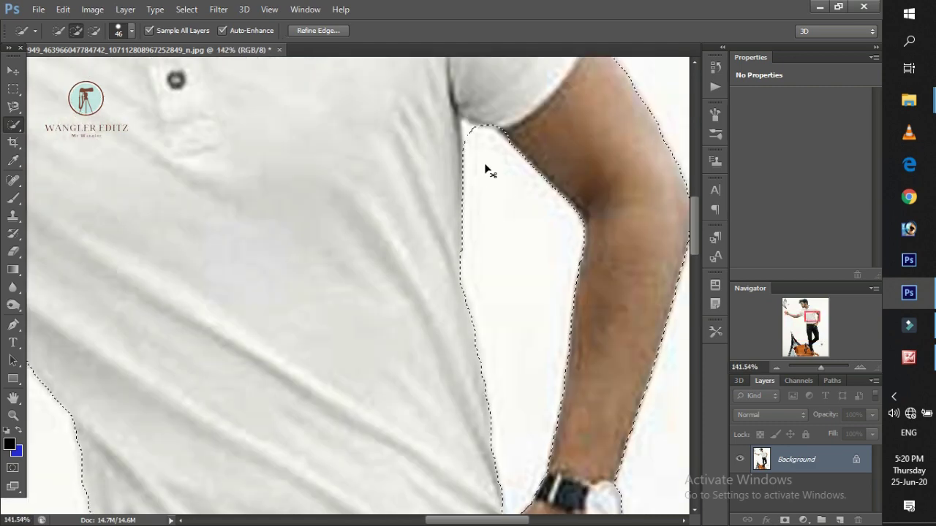
scroll(497, 150, "up", 8)
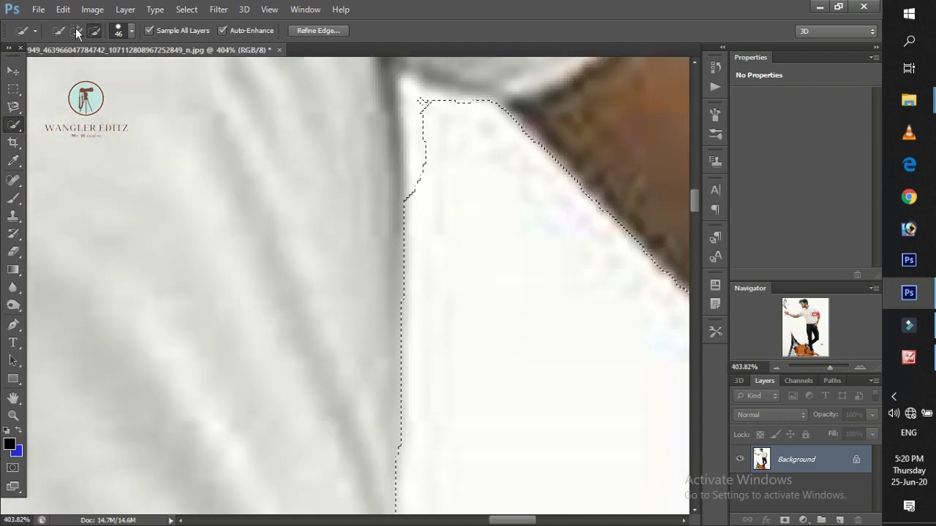
scroll(454, 124, "up", 3)
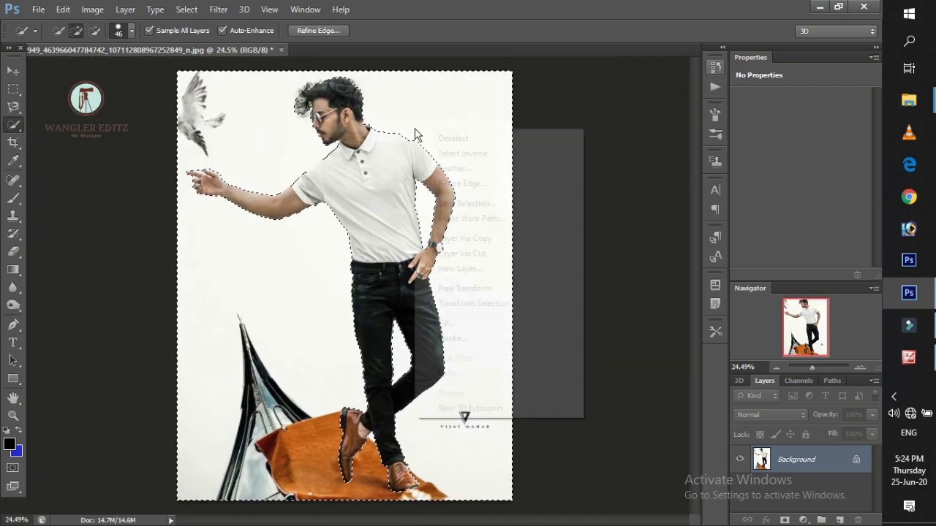
Open Refine Edge and pan the preview to the elbow and shirt
left_click(318, 30)
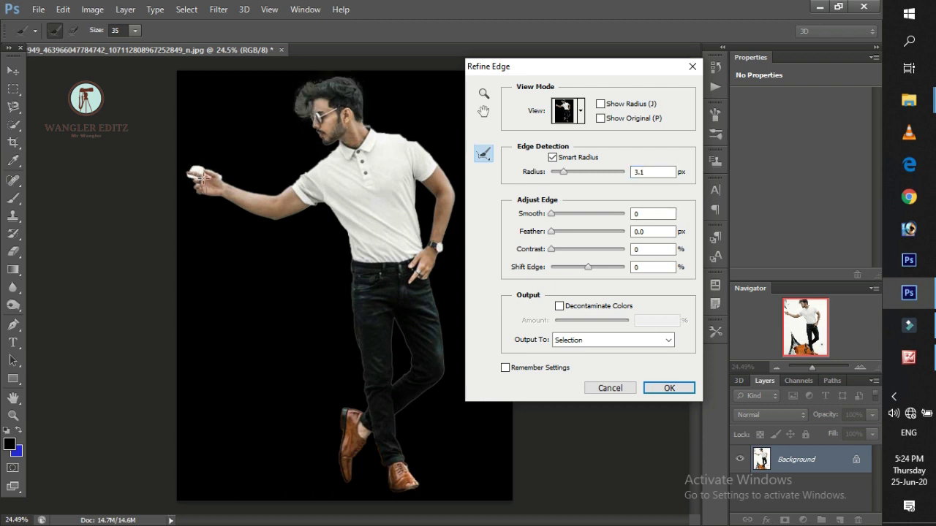
scroll(218, 177, "up", 3)
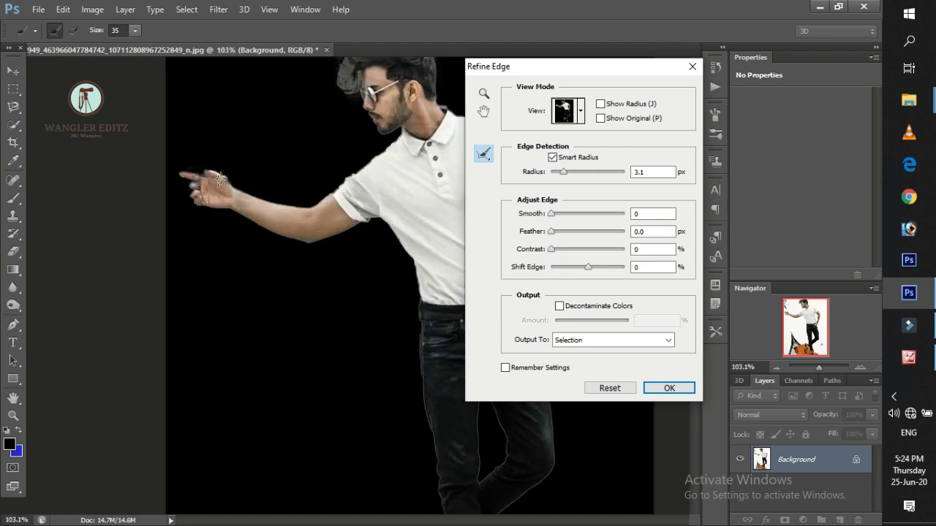
scroll(223, 193, "up", 2)
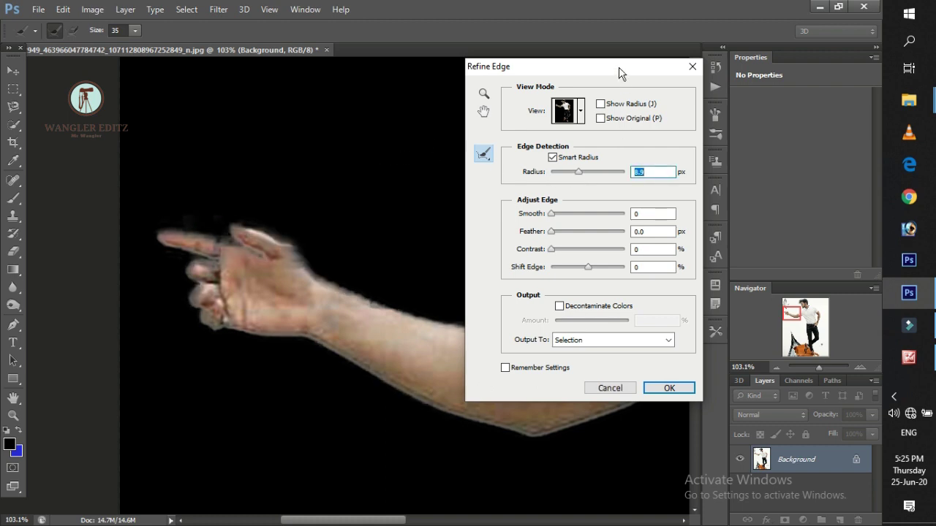
left_click_drag(618, 73, 634, 85)
key("h")
left_click_drag(376, 188, 340, 176)
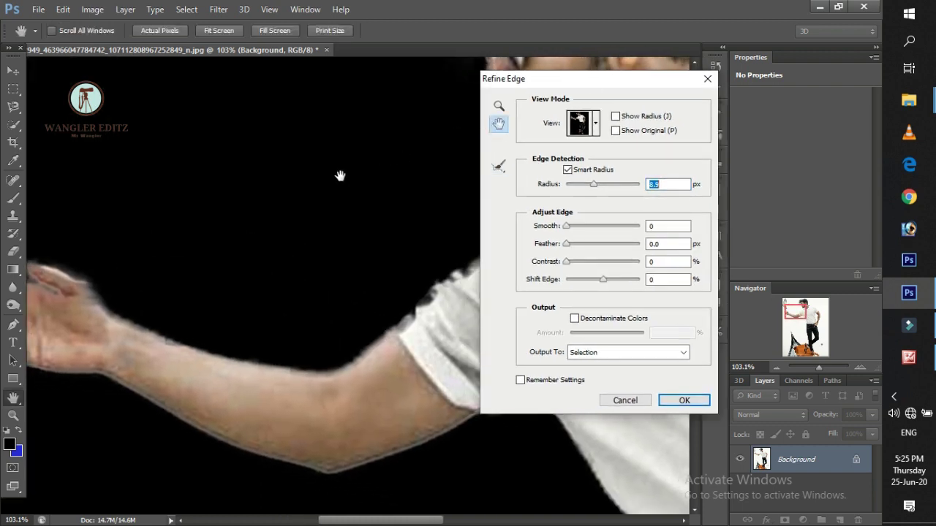
Zoom into the arm's edge pixels, then back out to the whole figure
left_click(498, 109)
left_click(391, 141)
left_click(392, 141)
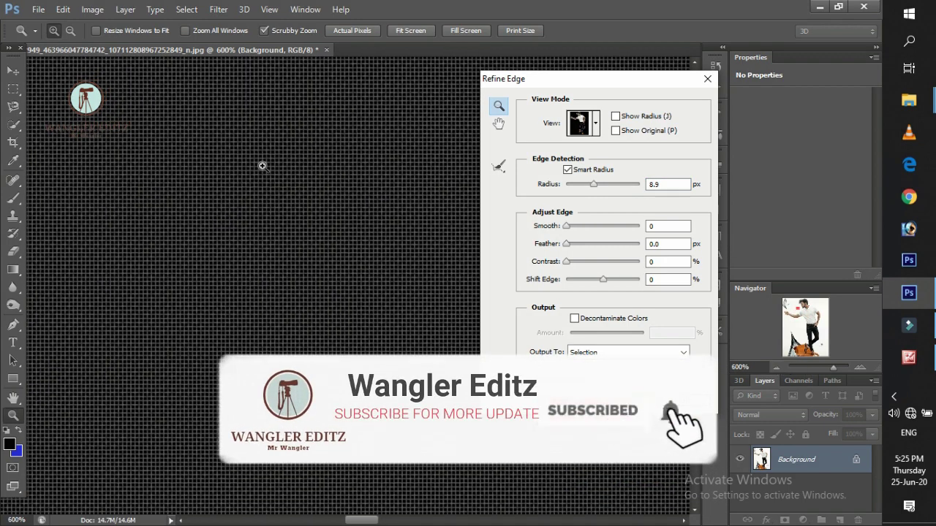
left_click(268, 195, "alt")
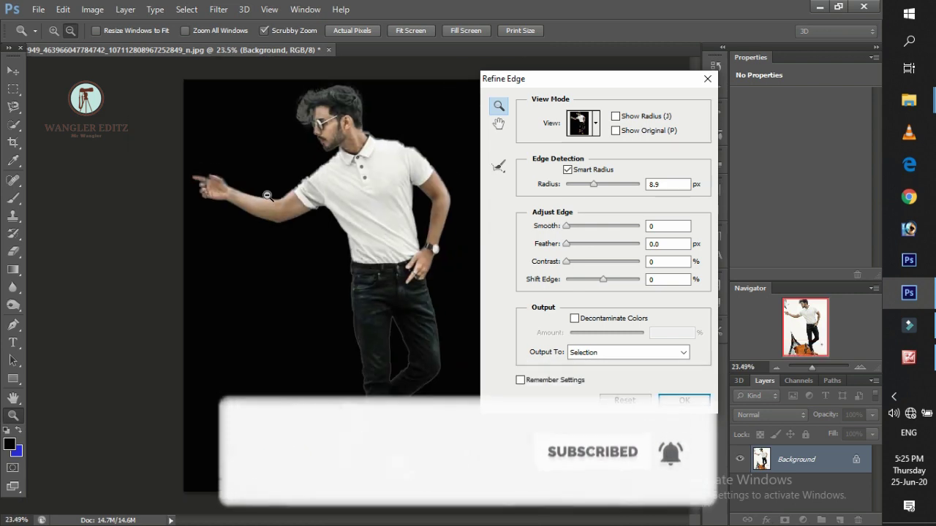
scroll(268, 196, "up", 1)
Set Smart Radius to 2.4 px and output a new layer with layer mask
left_click(500, 168)
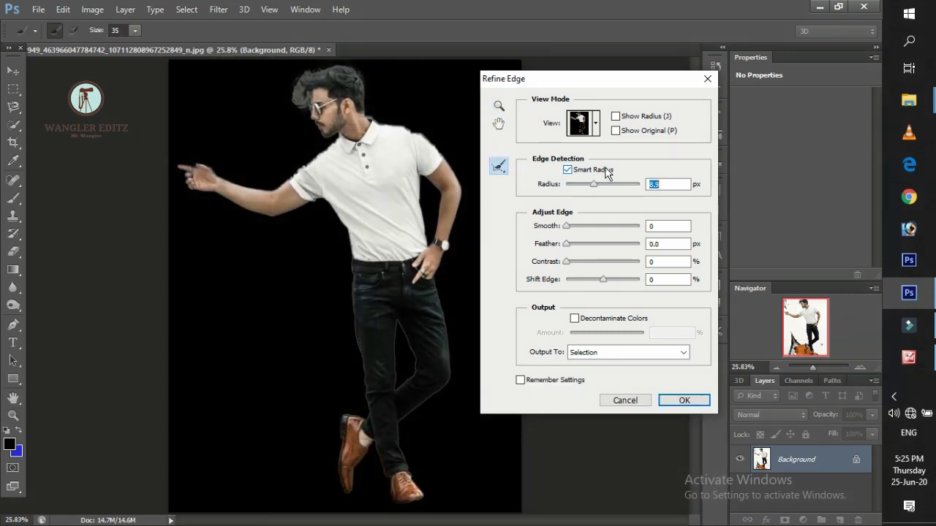
left_click(575, 184)
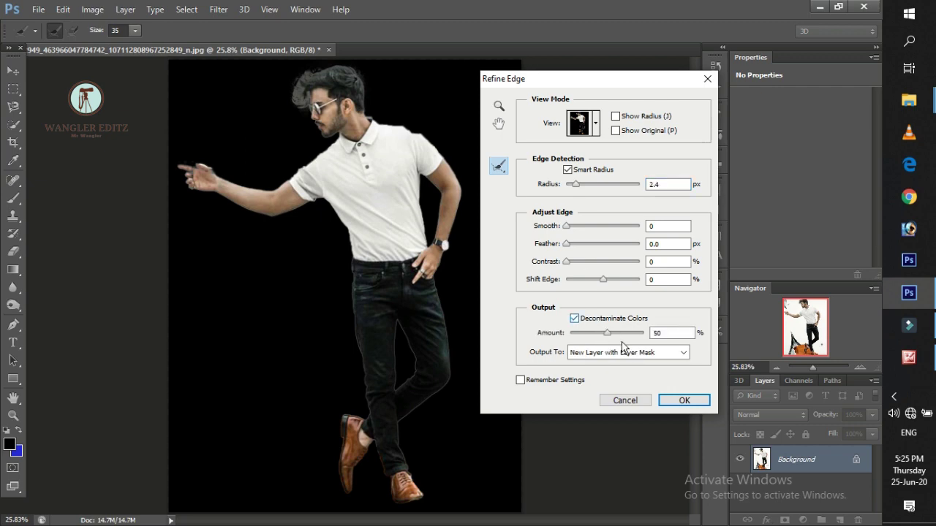
left_click(676, 399)
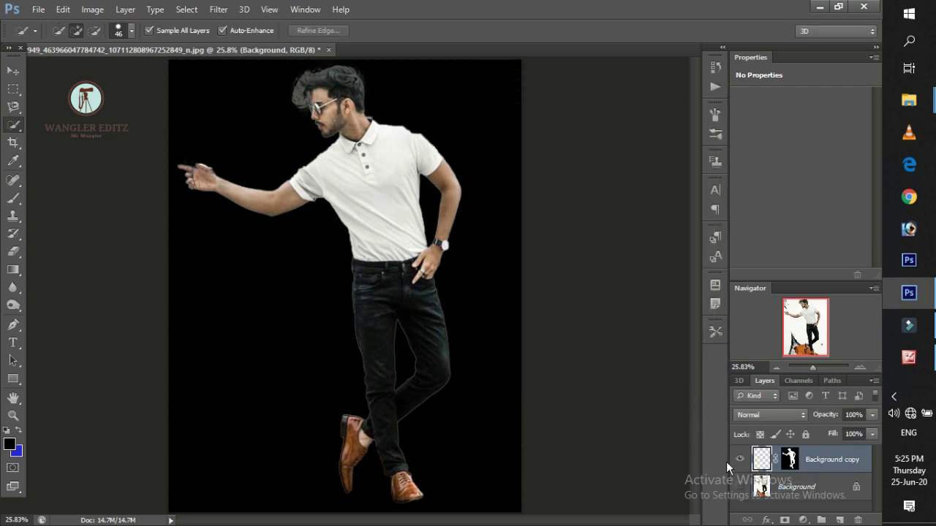
Open shivratri-backgrounds, apply the man's layer mask, and drag his layer into it
key("ctrl+o")
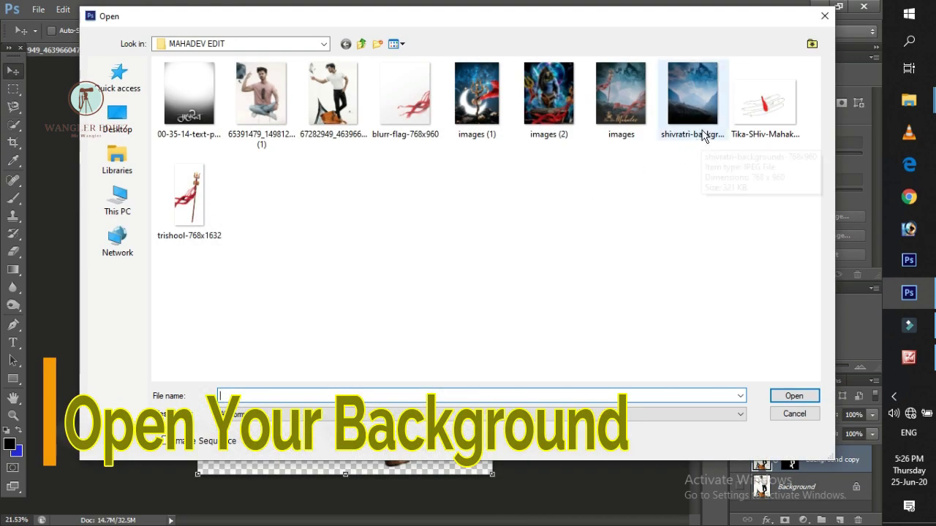
left_click(695, 102)
left_click(790, 393)
key("ctrl+Tab")
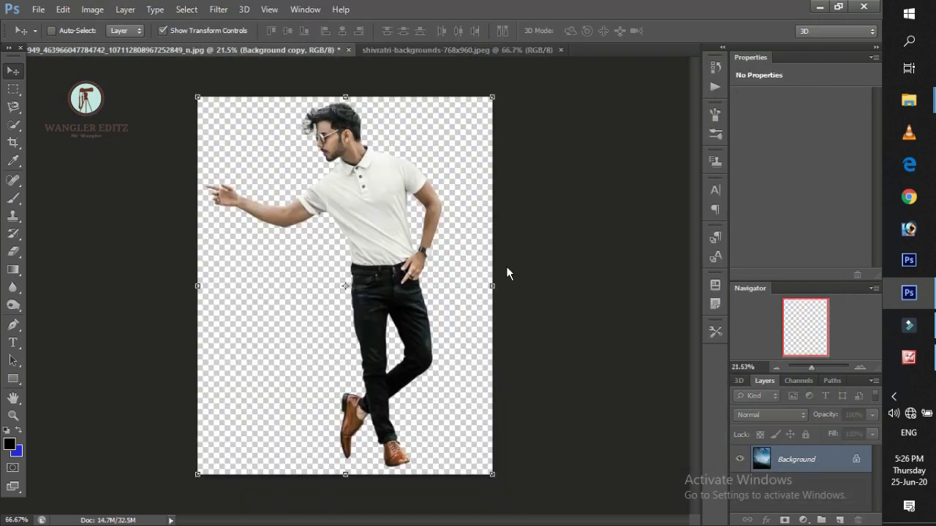
right_click(782, 459)
left_click(772, 357)
left_click_drag(336, 241, 448, 179)
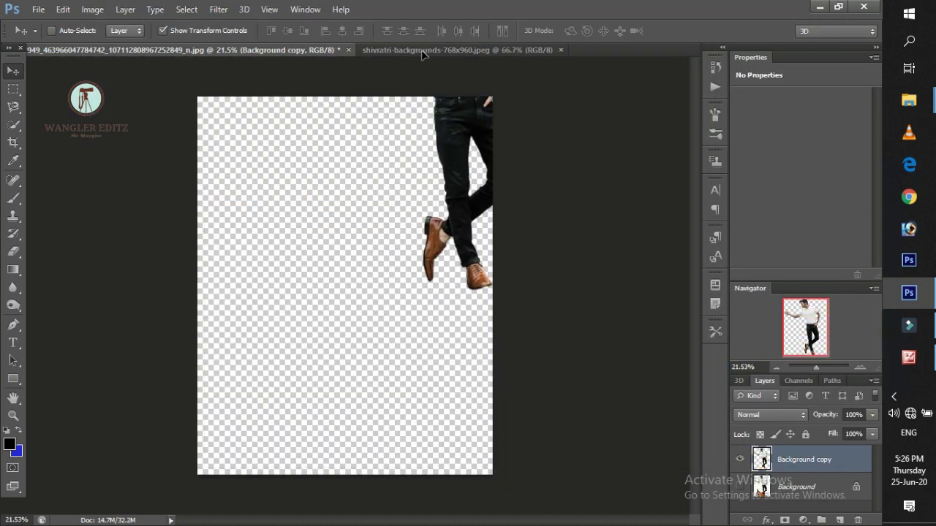
Scale the man down, tilt him about 7°, and place him over the rocky ledge
left_click_drag(482, 75, 268, 407)
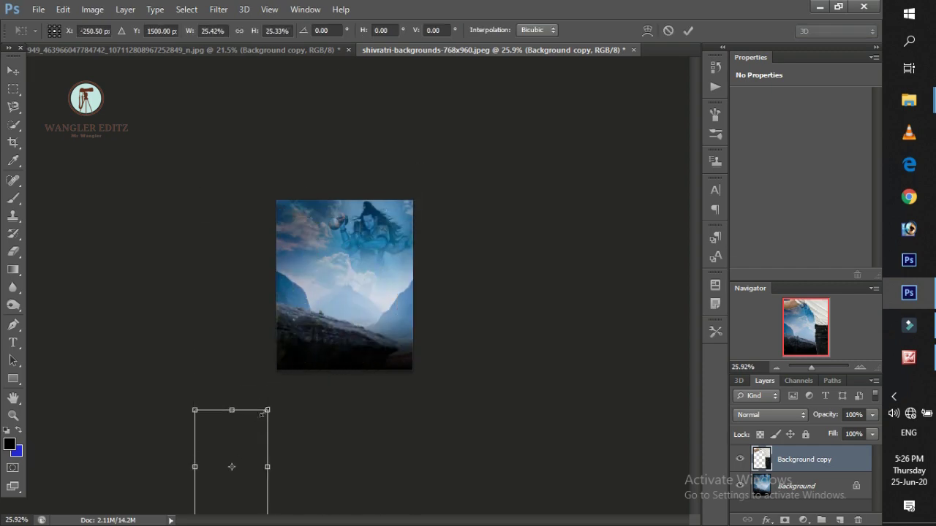
left_click_drag(231, 467, 376, 209)
key("ctrl+0")
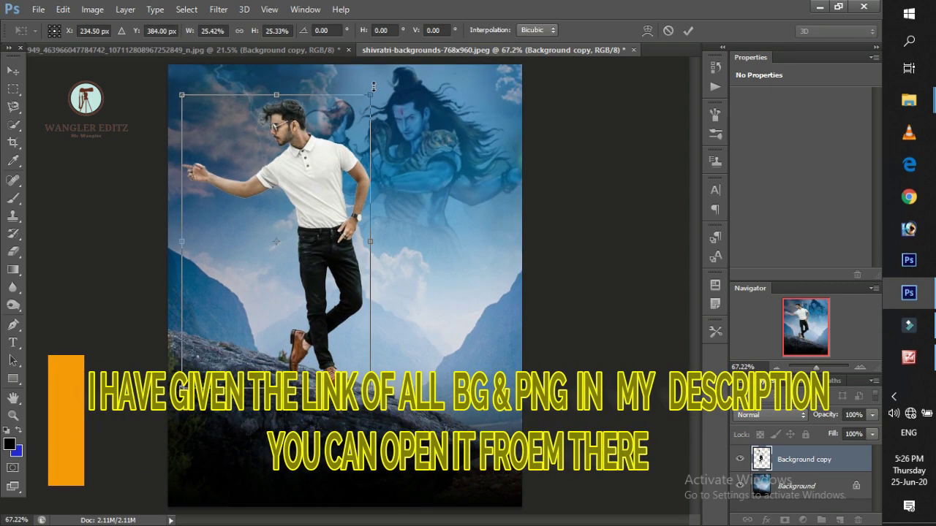
left_click_drag(374, 88, 392, 102)
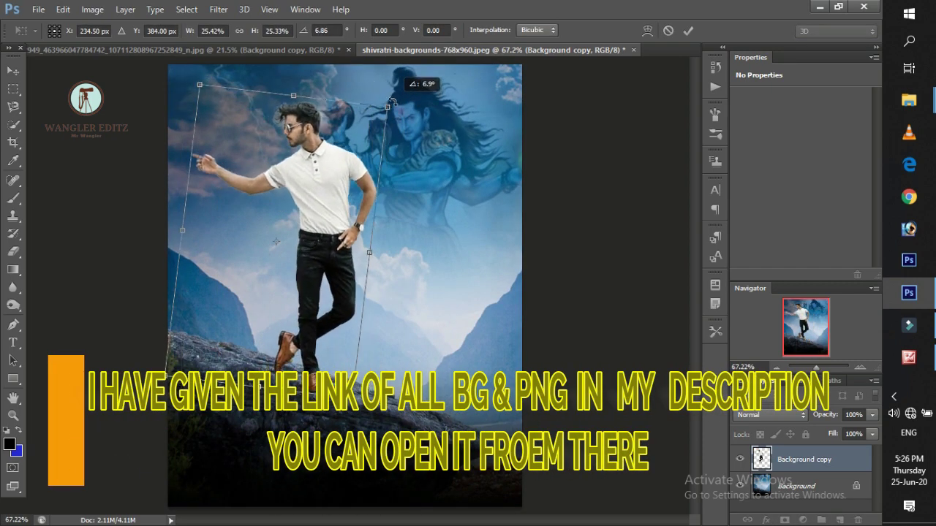
mouse_move(318, 186)
left_mouse_down()
mouse_move(445, 220)
mouse_move(419, 207)
left_mouse_up()
left_click(688, 30)
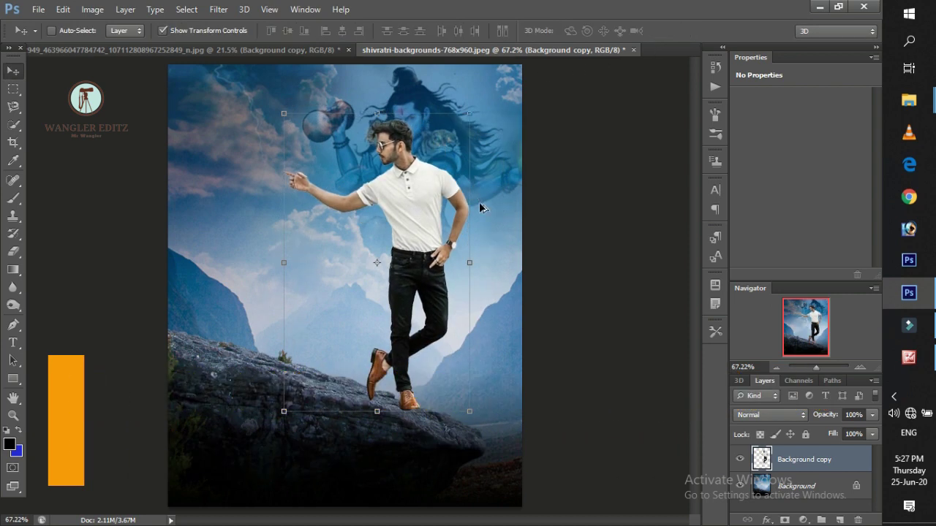
Shrink the man slightly and reposition him onto the rock
scroll(478, 201, "down", 1)
left_click_drag(368, 296, 283, 257)
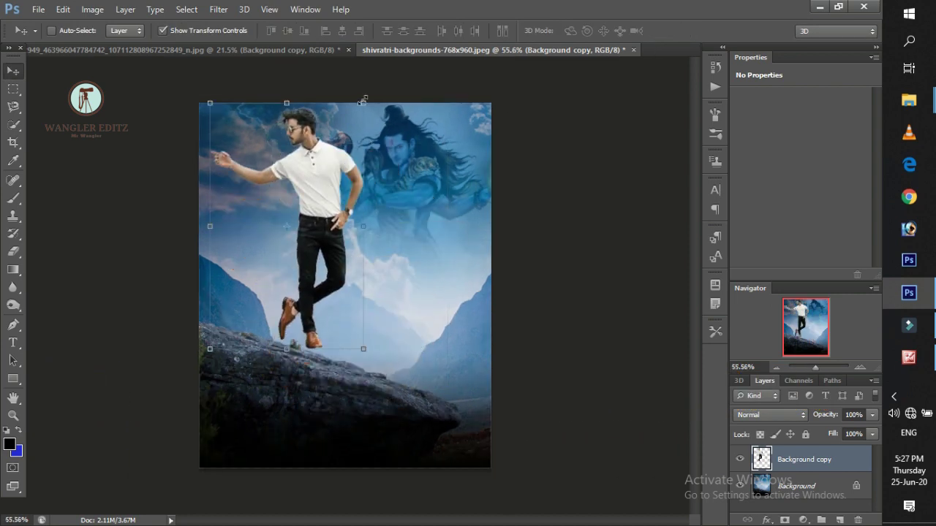
left_click_drag(362, 101, 334, 136)
left_click_drag(315, 176, 351, 192)
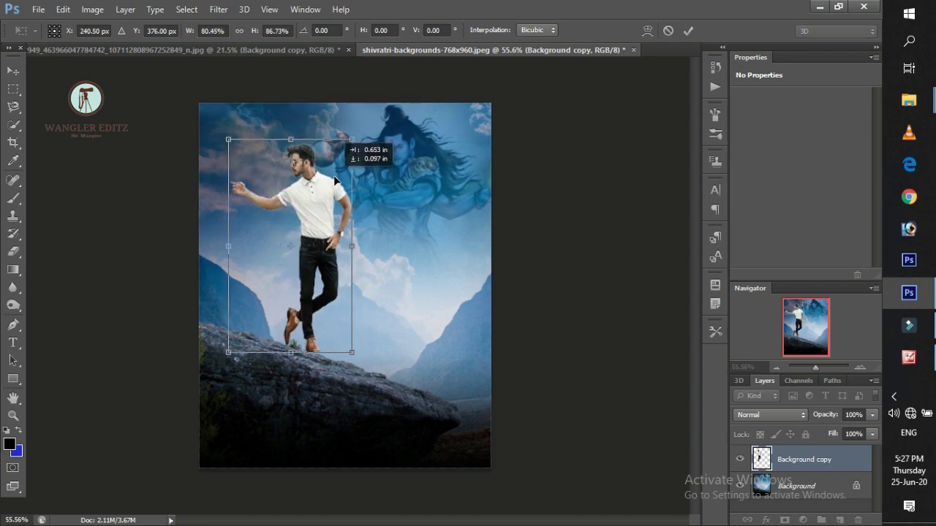
left_click(688, 31)
Enlarge the man slightly so he stands on the rock
scroll(372, 102, "up", 2)
scroll(372, 102, "down", 1)
left_click_drag(373, 124, 381, 109)
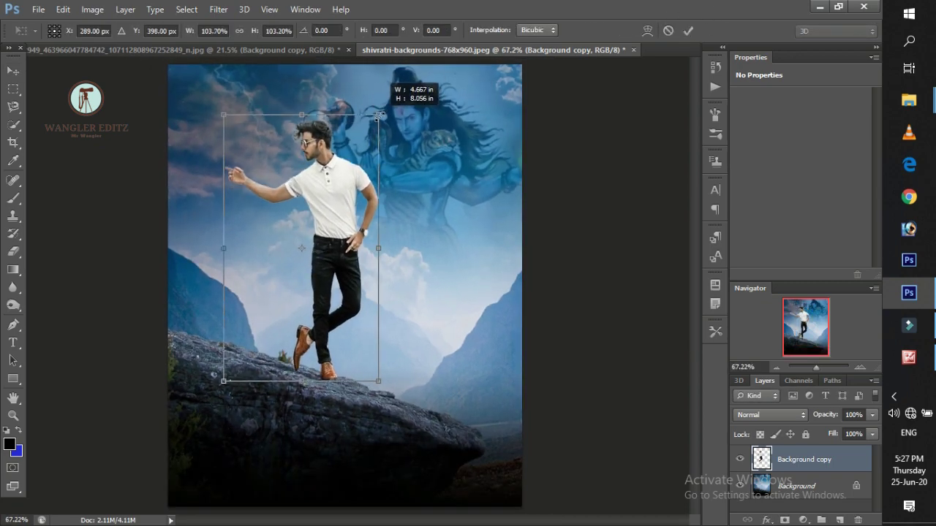
left_click(688, 31)
Open the Tika, trishool, blurr-flag and text PNGs together
right_click(669, 51)
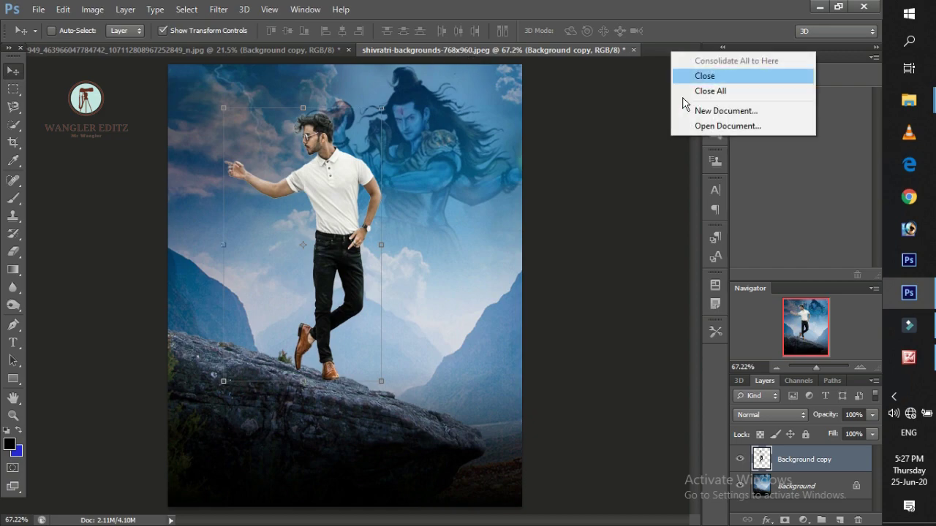
left_click(724, 123)
left_click(764, 102)
left_click(182, 197, "ctrl")
left_click(405, 99, "ctrl")
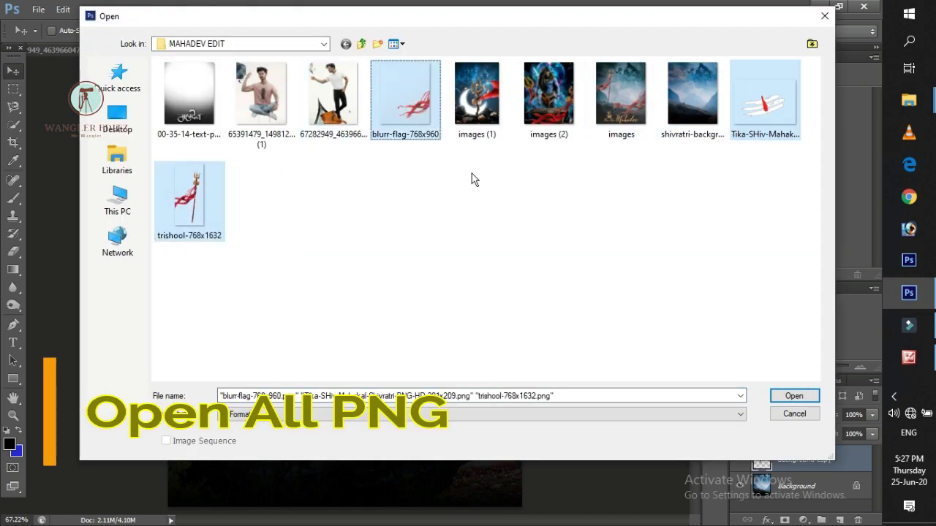
left_click(190, 102, "ctrl")
left_click(808, 399)
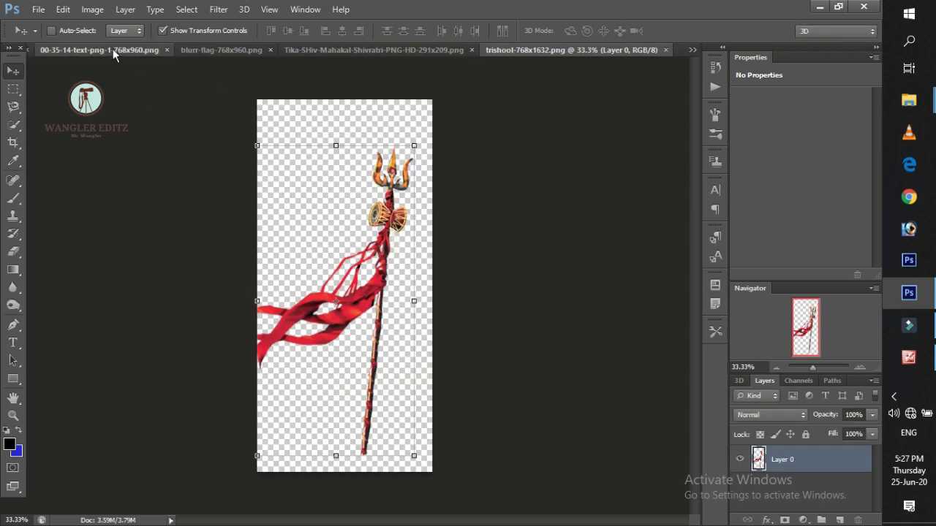
Reorder the document tabs, moving the text PNG last, and bring up the trishool document
double_click(113, 48)
left_click(215, 51)
left_click(420, 50)
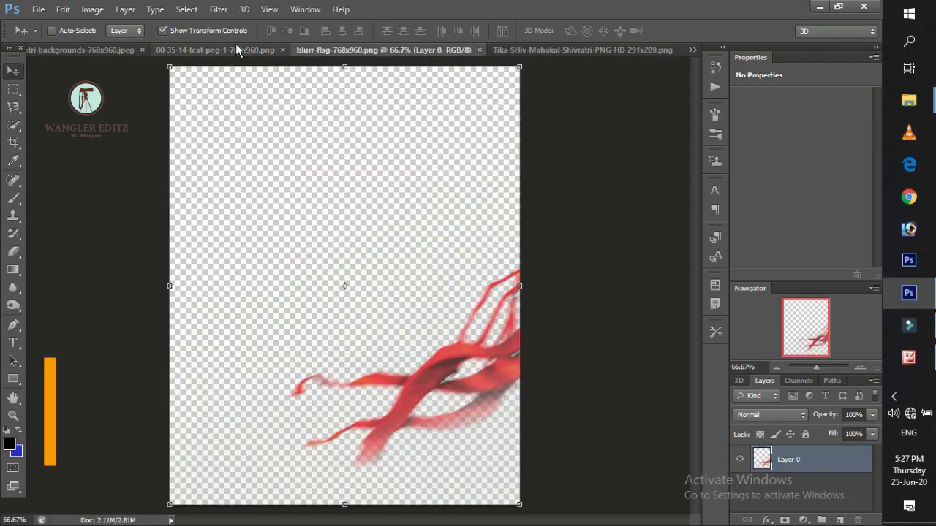
left_click_drag(235, 50, 693, 55)
left_click(292, 50)
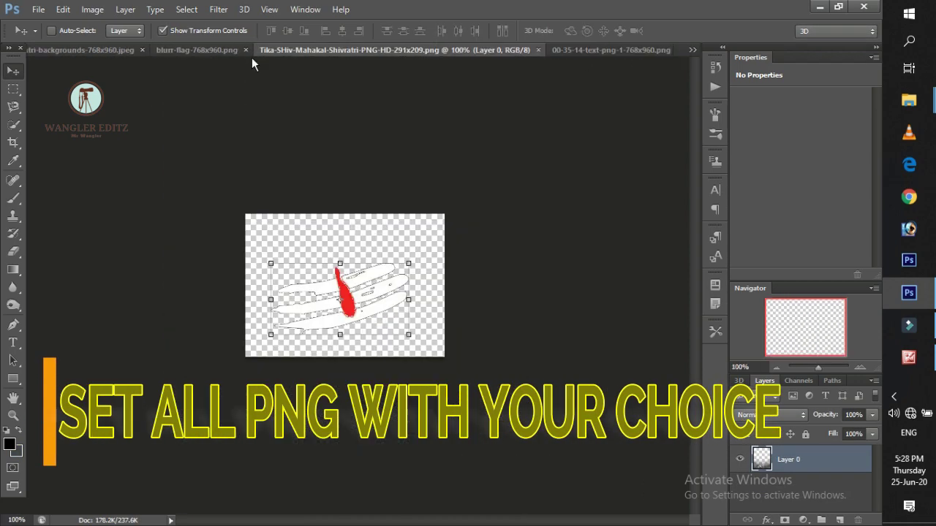
left_click(182, 50)
left_click(73, 50)
left_click(241, 50)
left_click(434, 53)
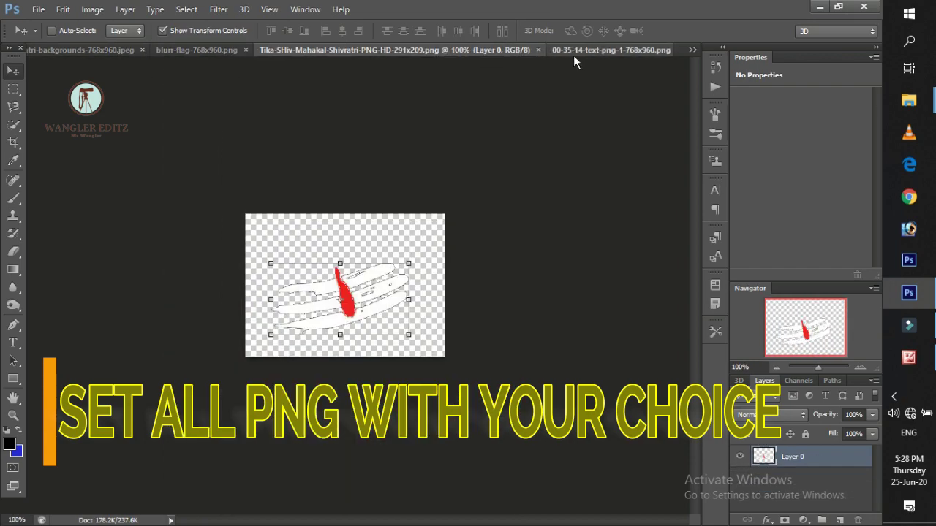
left_click(578, 52)
left_click(692, 50)
left_click(544, 124)
Drag the trishool into the background and scale it beside the man's hand
mouse_move(341, 172)
left_mouse_down()
mouse_move(472, 47)
mouse_move(247, 51)
mouse_move(336, 152)
left_mouse_up()
key("ctrl+t")
key("ctrl+0")
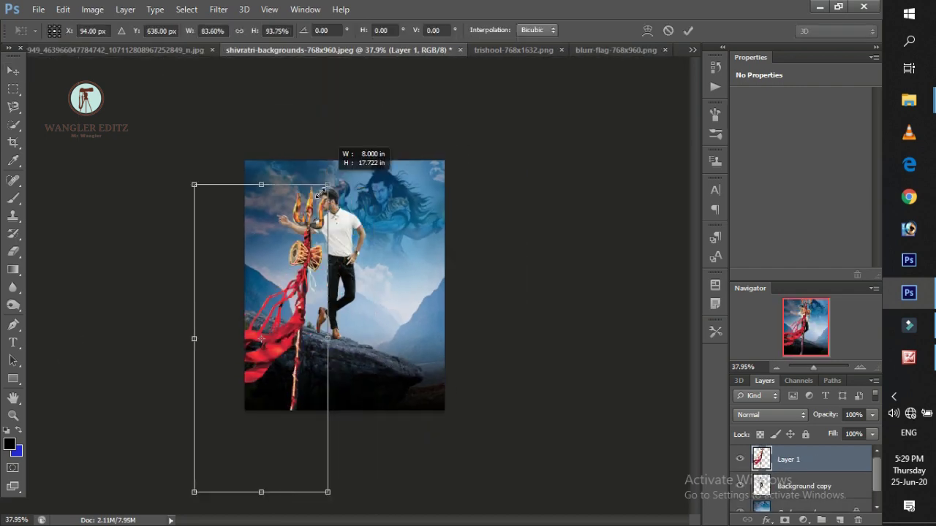
left_click_drag(328, 183, 306, 124)
scroll(348, 296, "up", 3)
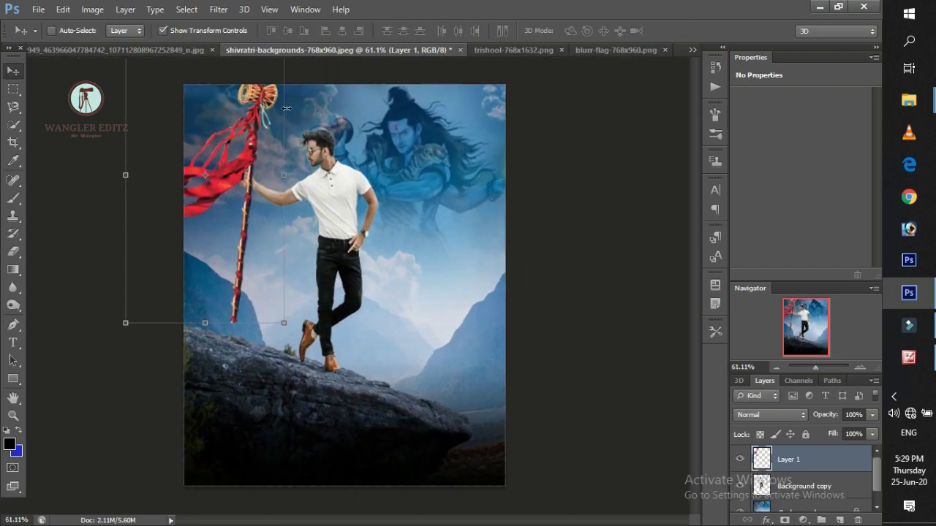
scroll(347, 296, "down", 2)
mouse_move(244, 156)
left_mouse_down()
mouse_move(260, 180)
mouse_move(240, 158)
mouse_move(202, 199)
left_mouse_up()
scroll(259, 180, "up", 3)
Apply a Warp transform to the trishool
right_click(204, 167)
left_click(227, 270)
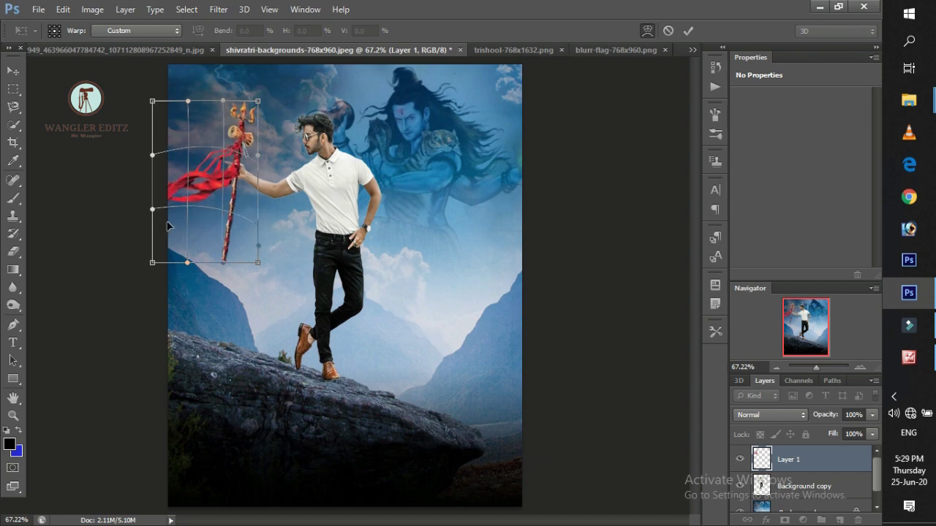
key("Return")
scroll(249, 139, "up", 3)
Resize the trishool, narrow its flag, and move its shaft into the man's hand
left_click_drag(236, 173, 240, 163)
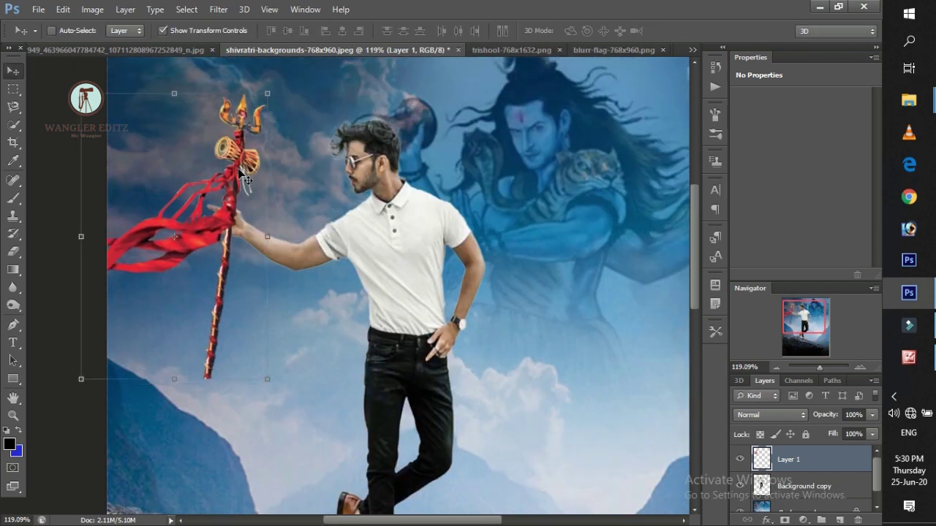
scroll(270, 95, "down", 3)
left_click_drag(262, 107, 258, 101)
left_click_drag(239, 144, 239, 157)
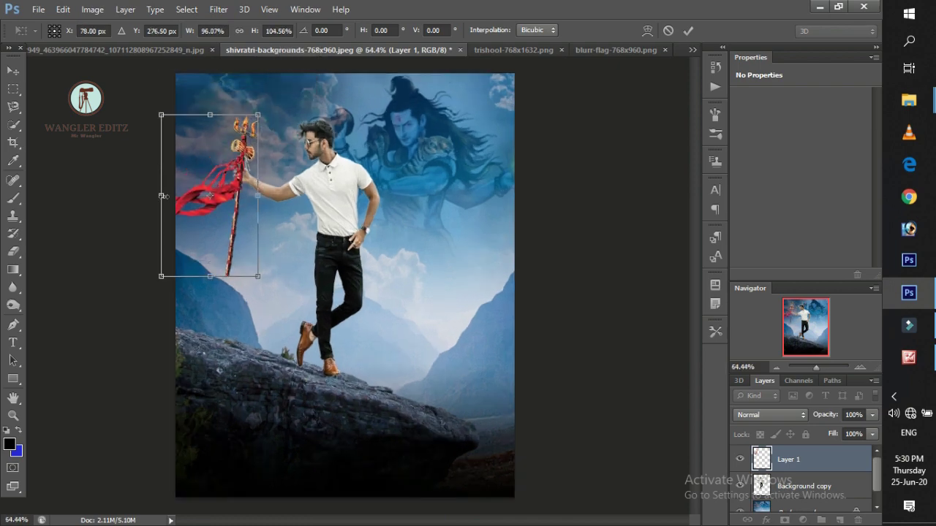
left_click_drag(162, 195, 173, 196)
key("Return")
scroll(228, 184, "up", 2)
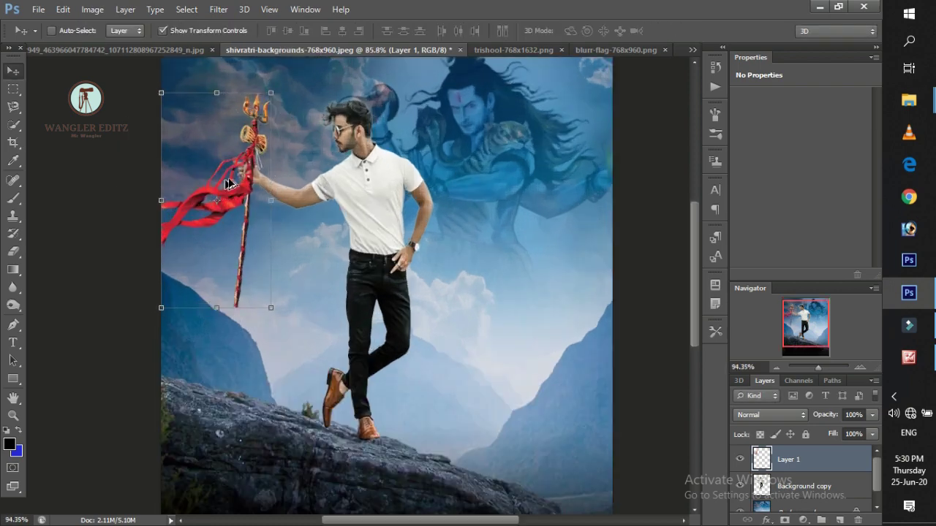
scroll(229, 184, "up", 2)
Lower Layer 1 to 57% opacity and set the Eraser to size 7
key("5")
key("7")
scroll(228, 184, "up", 3)
left_click(13, 251)
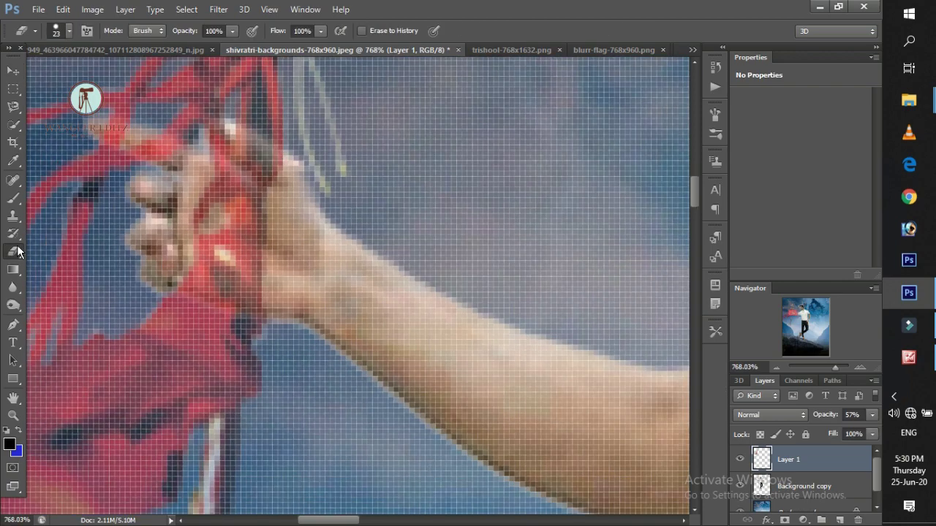
right_click(286, 196)
type("7")
key("Return")
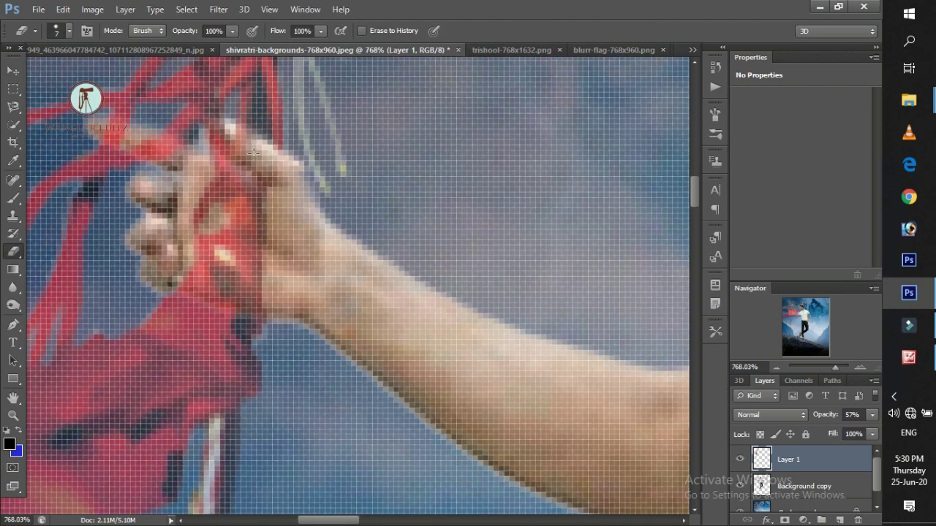
Restore Layer 1 to 100% opacity and return to the Move tool
scroll(150, 149, "down", 2)
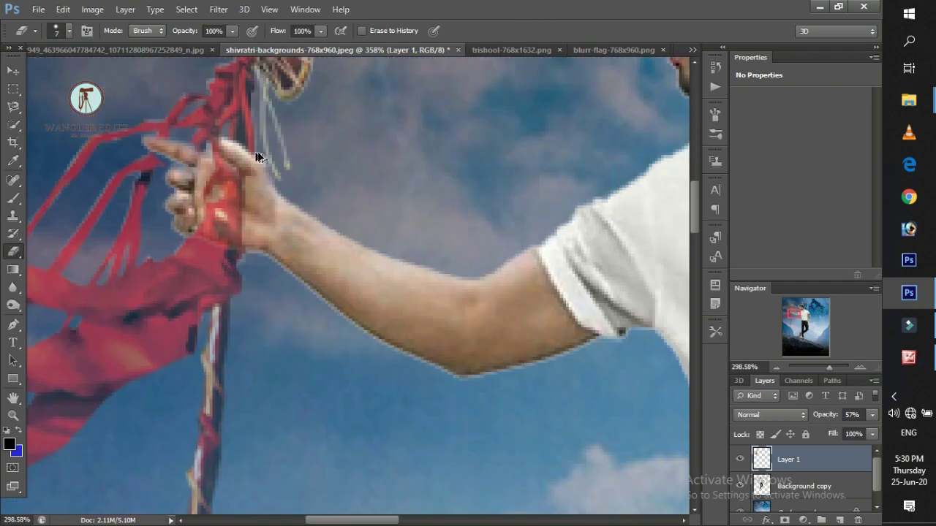
scroll(254, 152, "down", 3)
scroll(271, 151, "up", 2)
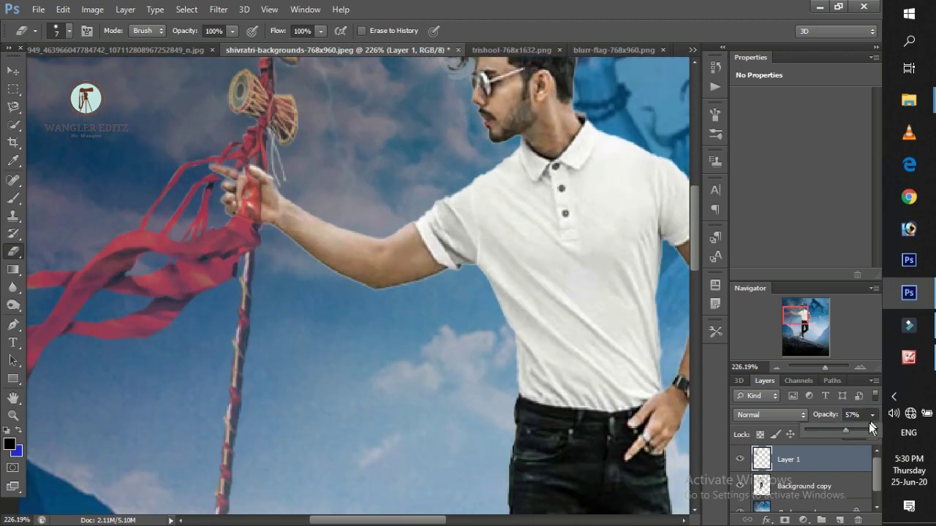
left_click_drag(871, 428, 875, 430)
key("v")
scroll(401, 117, "down", 4)
scroll(606, 148, "down", 2)
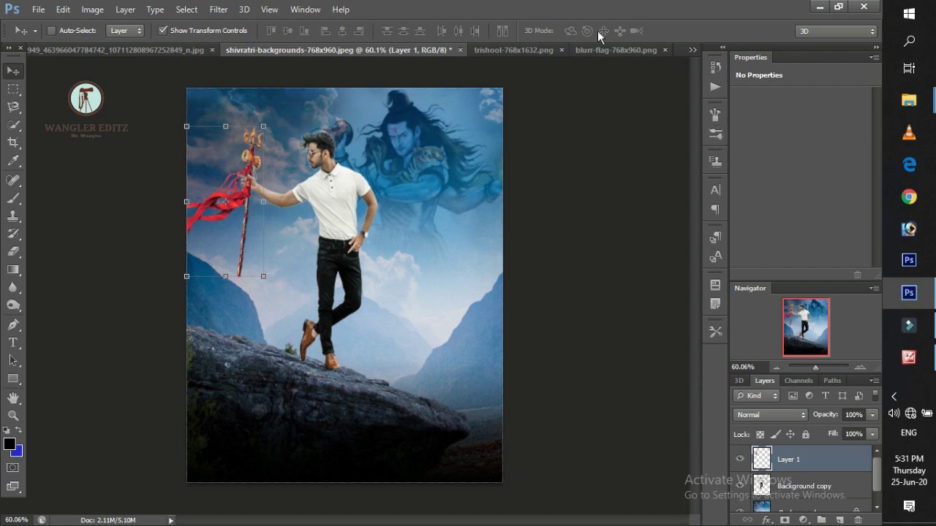
Close the trishool document without saving and drag the blurred flag into the poster
left_click(527, 50)
left_click(563, 50)
left_click(456, 211)
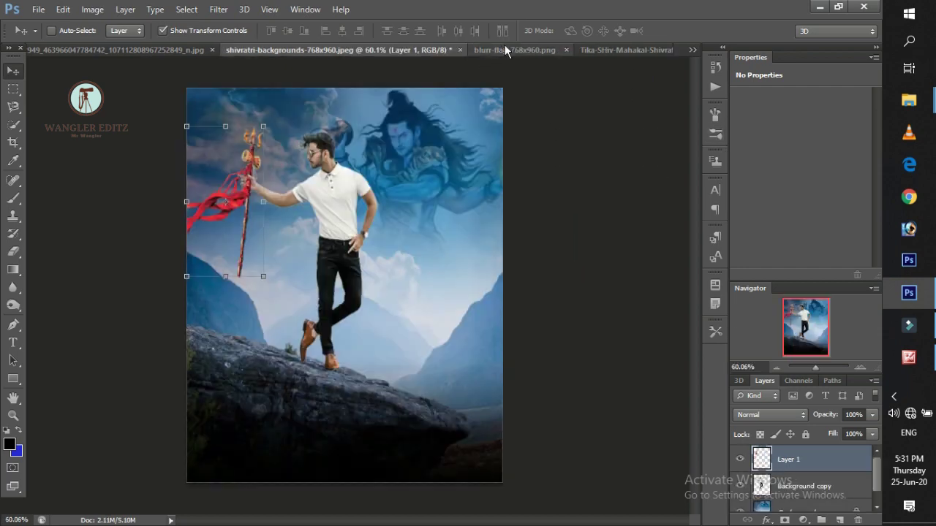
left_click(504, 48)
mouse_move(422, 284)
left_mouse_down()
mouse_move(358, 212)
mouse_move(461, 380)
left_mouse_up()
Squeeze the red ribbons narrower across the lower-left rock and close the blurr-flag file
left_click_drag(388, 235, 390, 209)
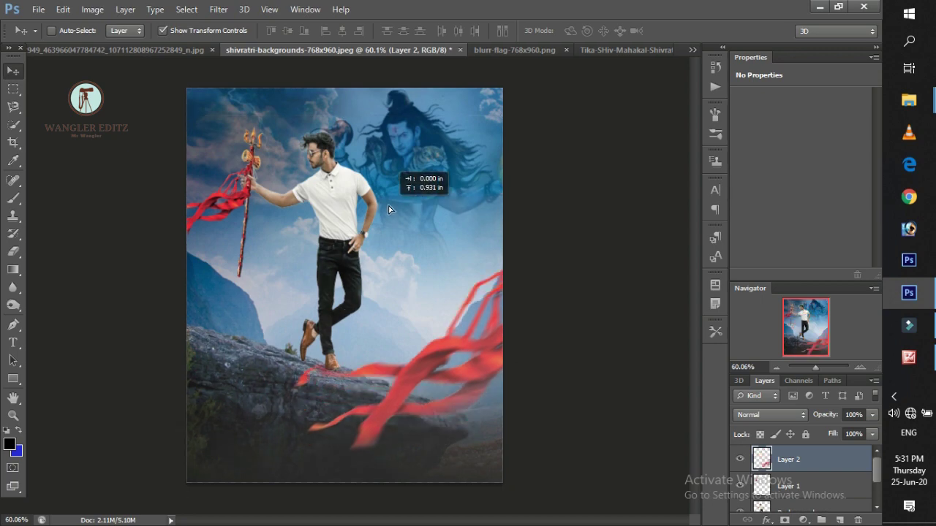
mouse_move(503, 285)
left_mouse_down()
mouse_move(211, 283)
mouse_move(499, 310)
left_mouse_up()
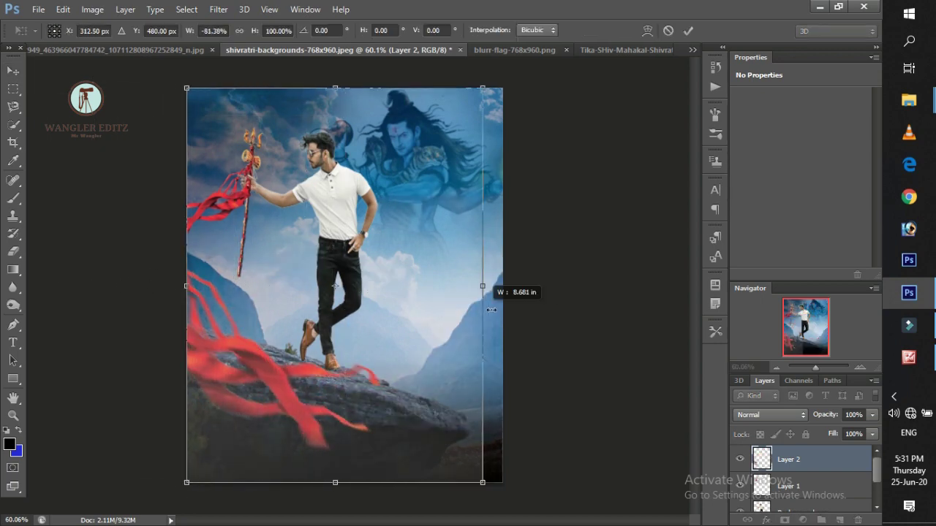
left_click(690, 30)
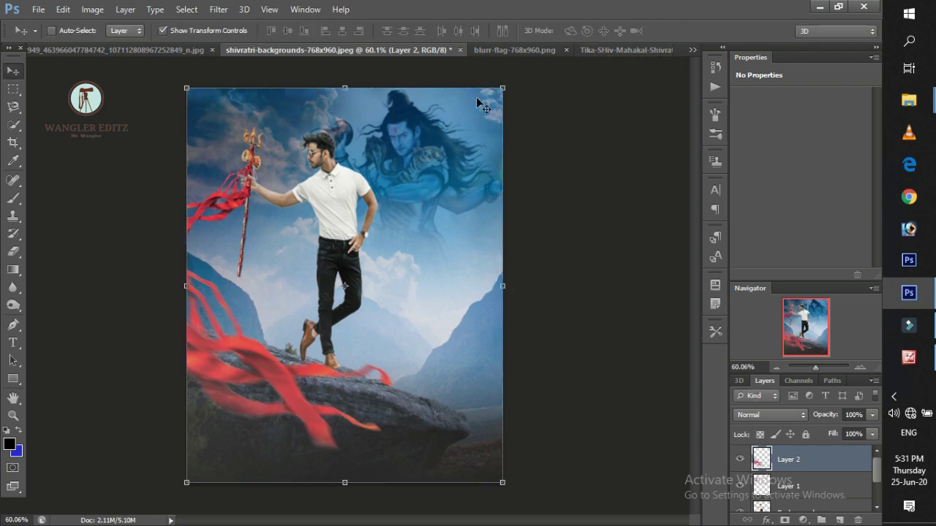
key("ctrl+minus")
key("ctrl+plus")
key("ctrl+plus")
scroll(401, 137, "down", 3)
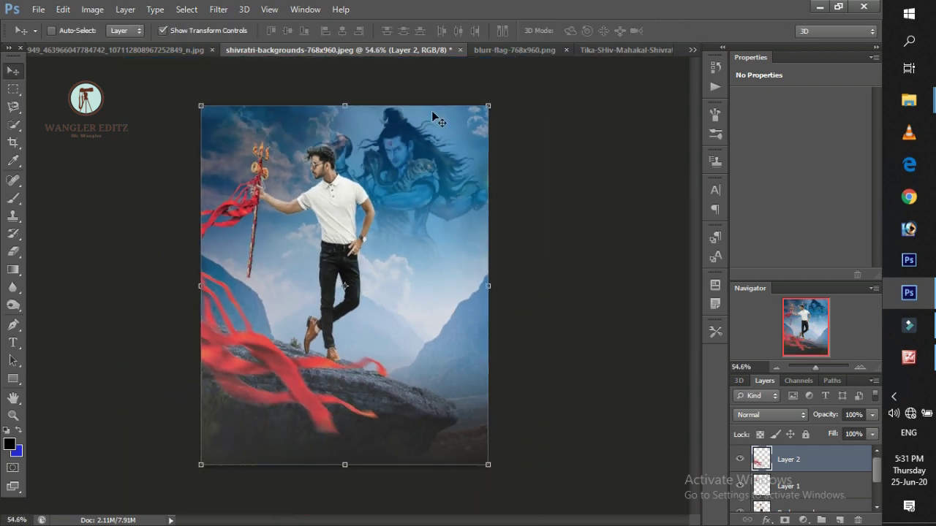
left_click(524, 50)
left_click(566, 49)
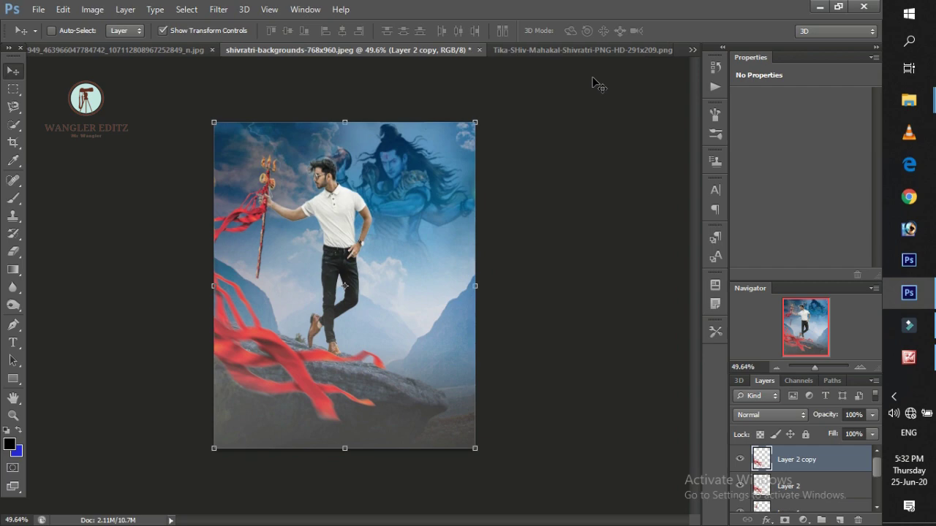
Drag the Shiva tilak into the poster and scale a copy down onto the man's forehead
left_click(557, 53)
mouse_move(376, 293)
left_mouse_down()
mouse_move(324, 74)
mouse_move(351, 220)
mouse_move(345, 162)
mouse_move(323, 124)
left_mouse_up()
scroll(345, 162, "up", 2)
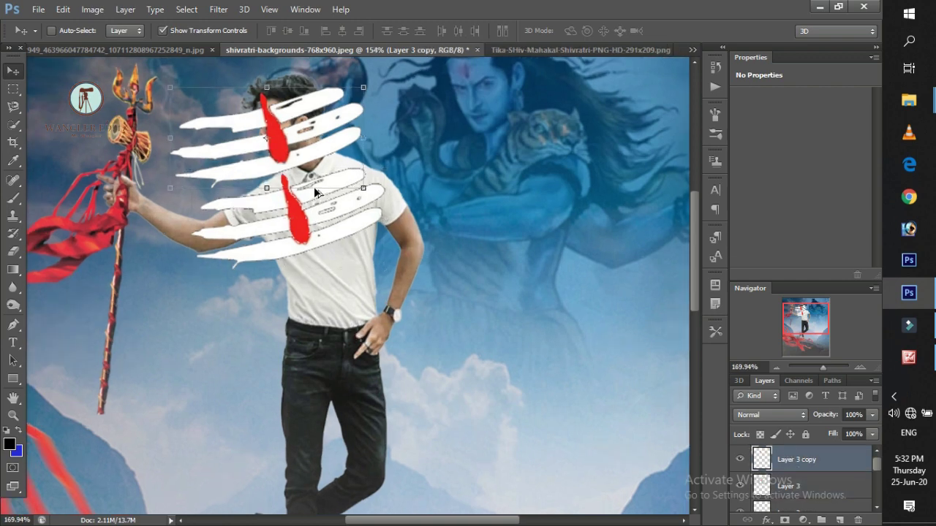
scroll(313, 186, "up", 3)
scroll(322, 264, "down", 2)
left_click_drag(288, 146, 307, 165)
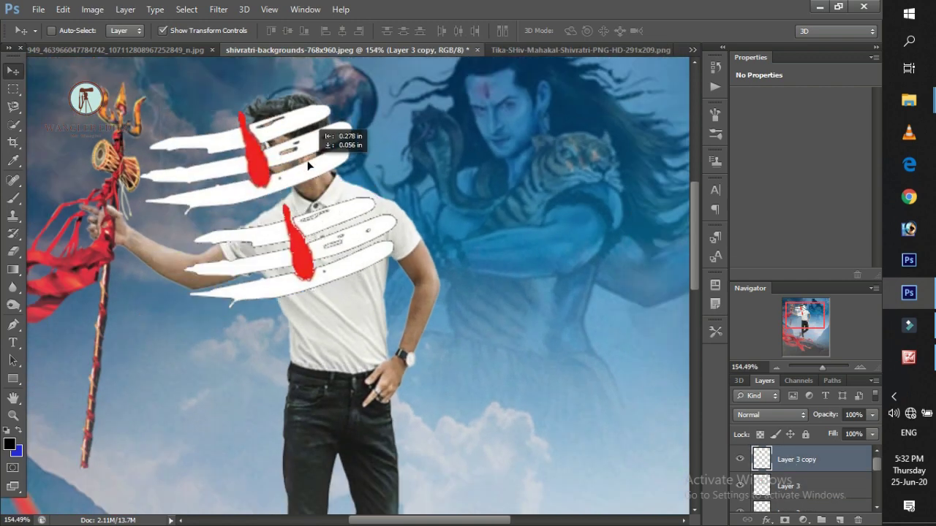
mouse_move(352, 105)
left_mouse_down()
mouse_move(196, 173)
mouse_move(307, 88)
left_mouse_up()
scroll(278, 136, "up", 5)
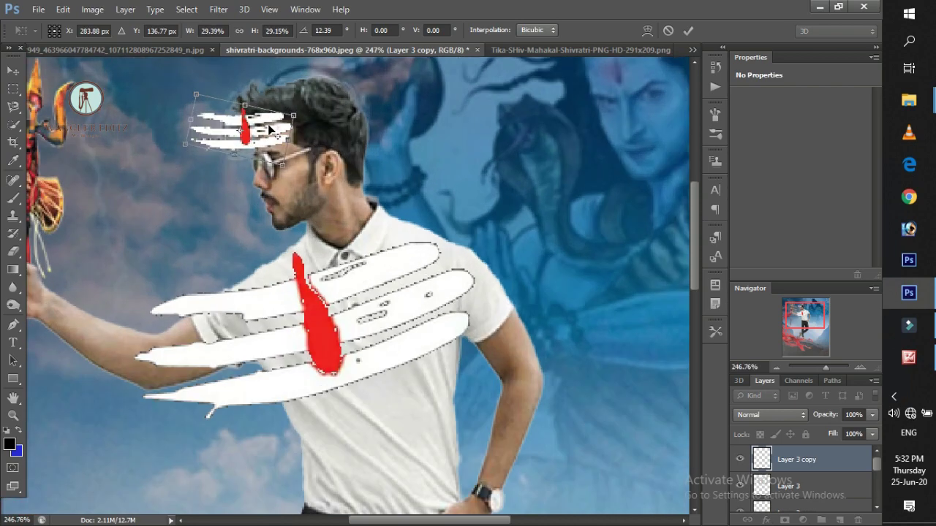
mouse_move(309, 156)
left_mouse_down()
mouse_move(252, 150)
mouse_move(269, 158)
left_mouse_up()
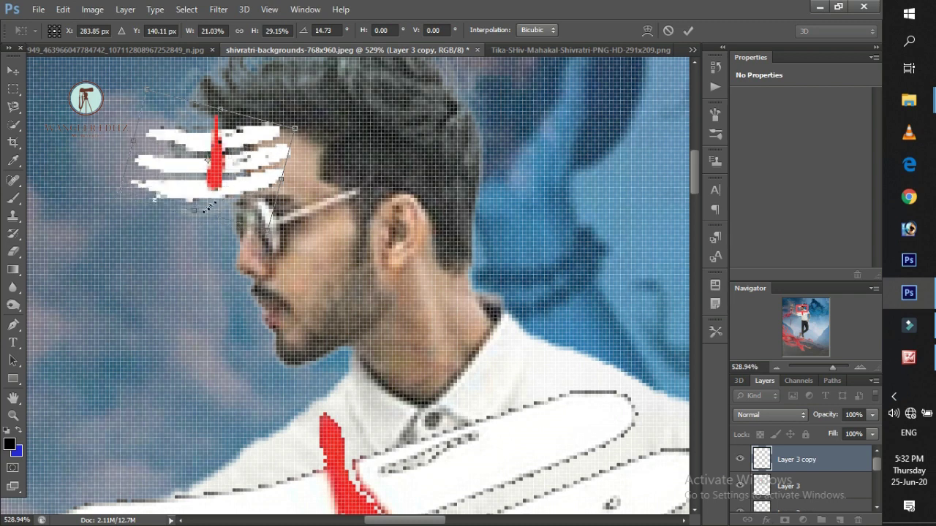
left_click(689, 30)
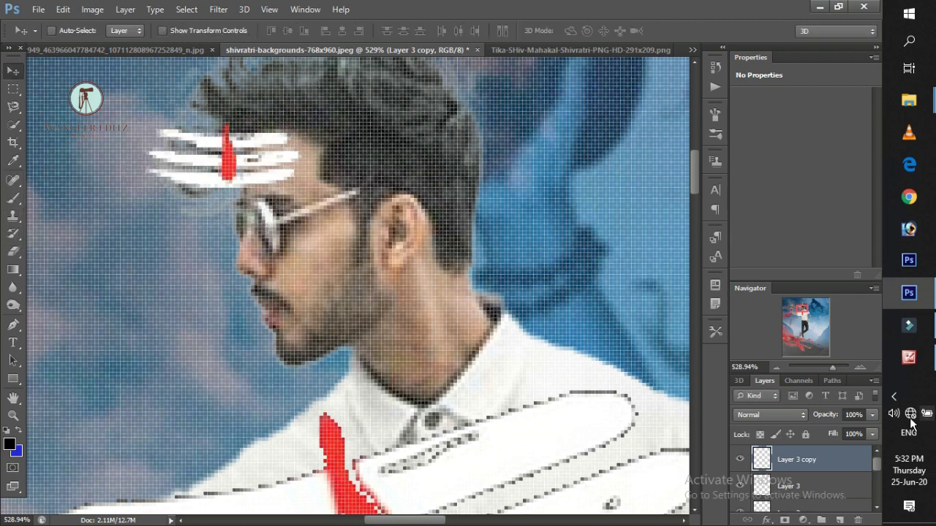
Erase the tilak stripes overlapping the hair, temporarily lowering opacity to 40% as a guide
left_click_drag(869, 413, 825, 420)
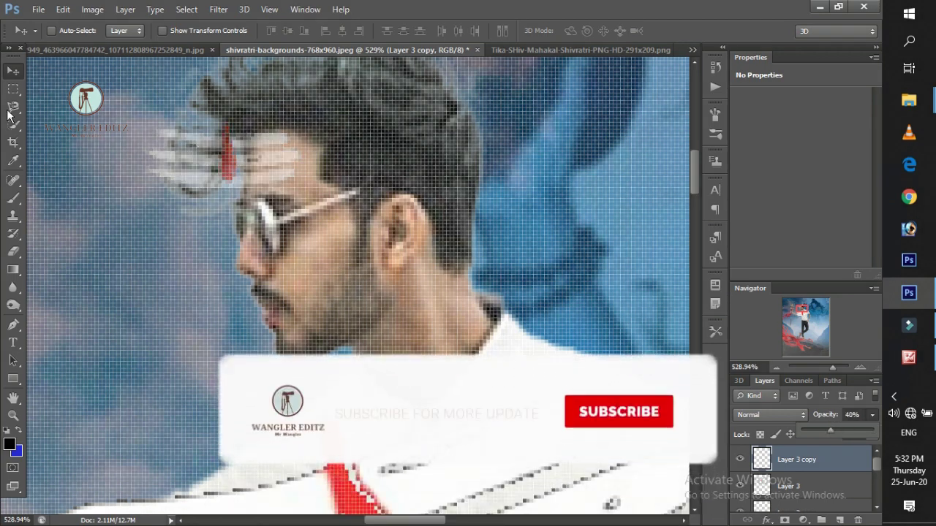
left_click_drag(127, 167, 219, 149)
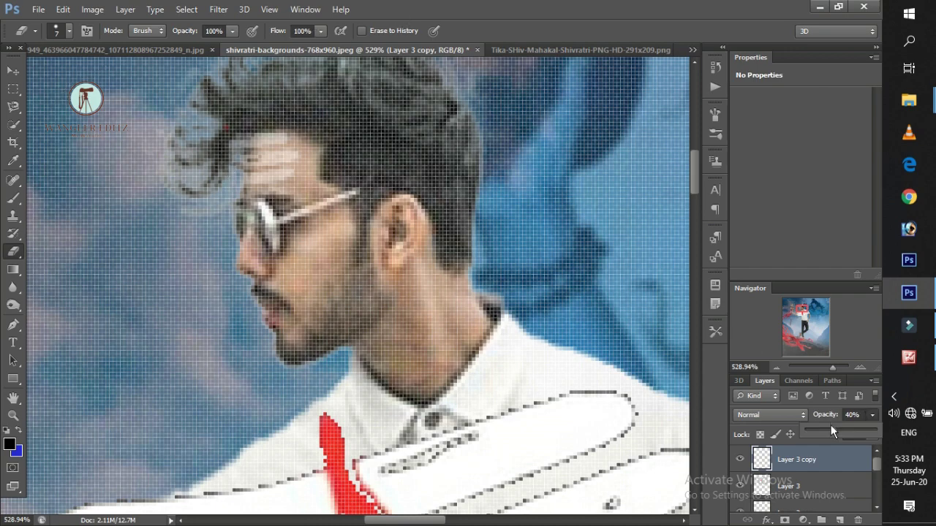
mouse_move(830, 427)
left_mouse_down()
mouse_move(878, 428)
mouse_move(888, 415)
left_mouse_up()
Erase tilak stripes along the hair edge and nudge the forehead stripes to the hairline
scroll(330, 198, "down", 5)
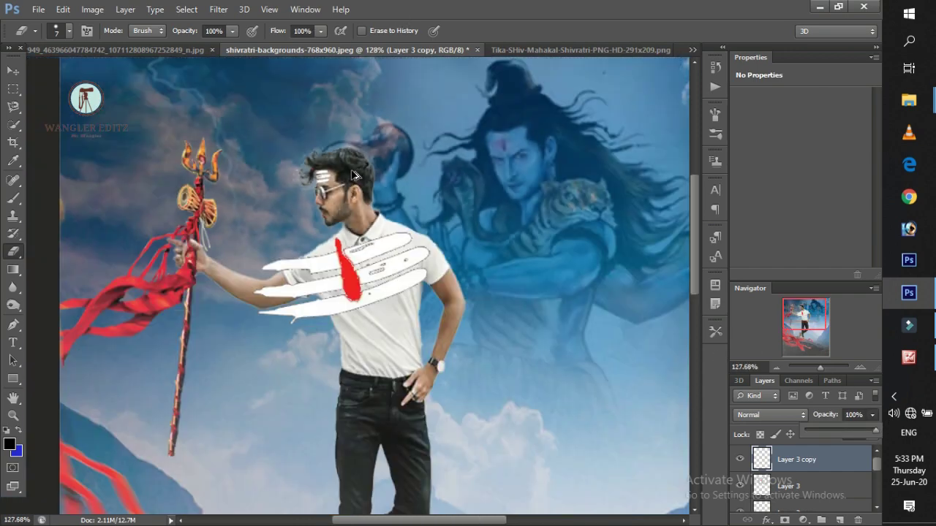
left_click(12, 71)
scroll(320, 153, "up", 4)
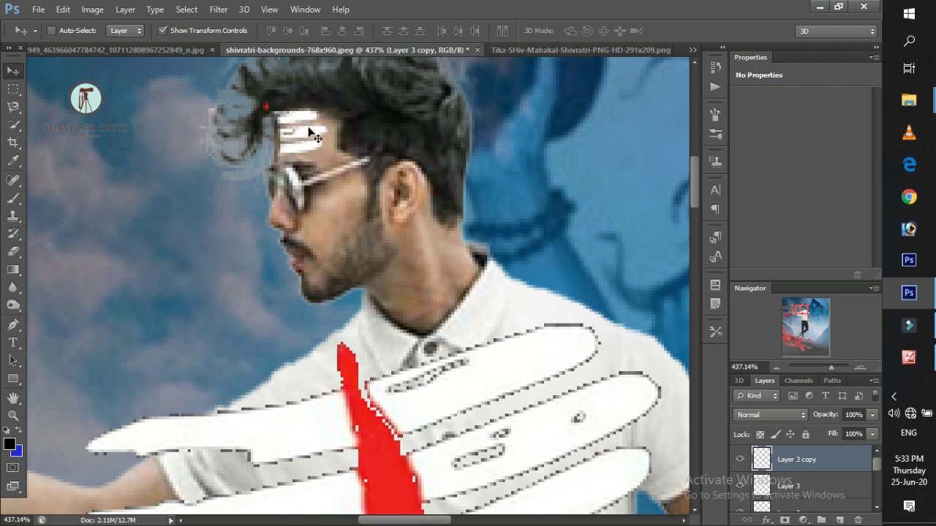
left_click(11, 252)
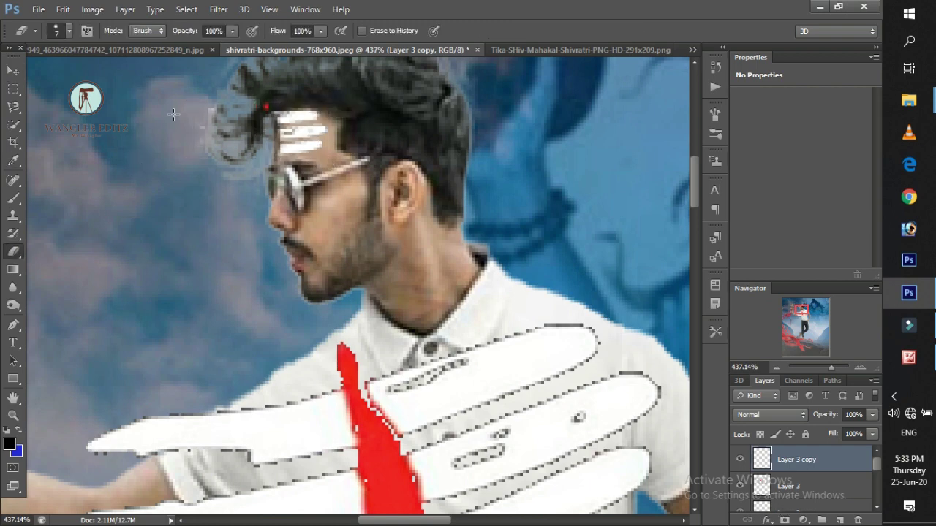
right_click(230, 139)
left_click_drag(241, 171, 208, 94)
left_click(12, 71)
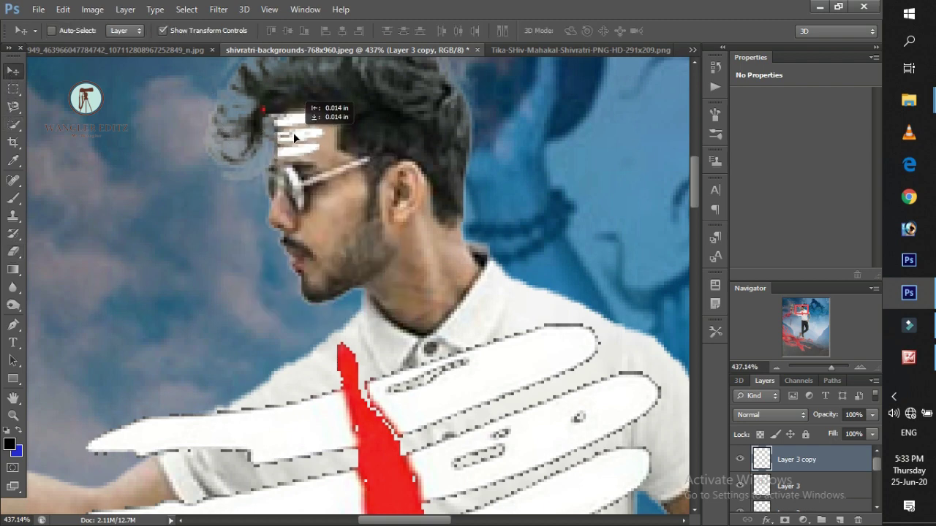
left_click_drag(293, 131, 293, 133)
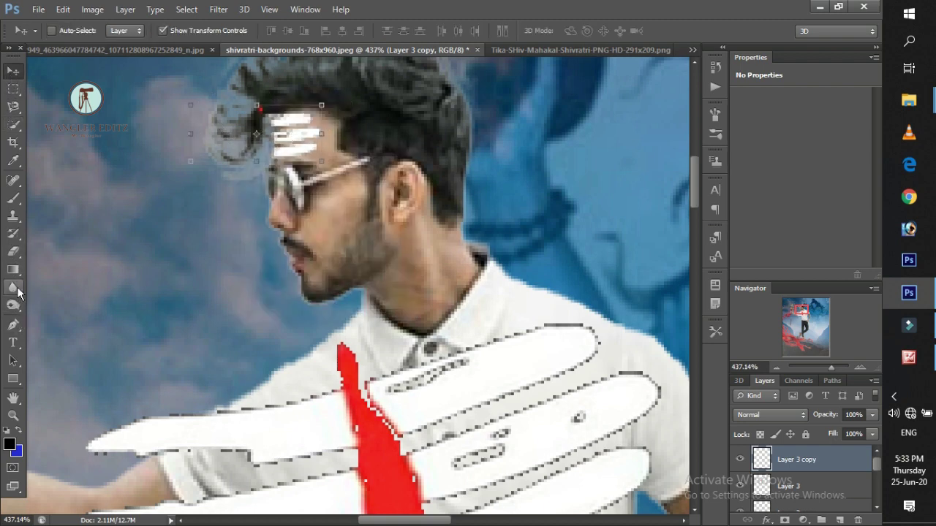
Finish cleaning the hair edge and select the chest tilak on Layer 3
left_click(14, 251)
scroll(241, 117, "up", 3)
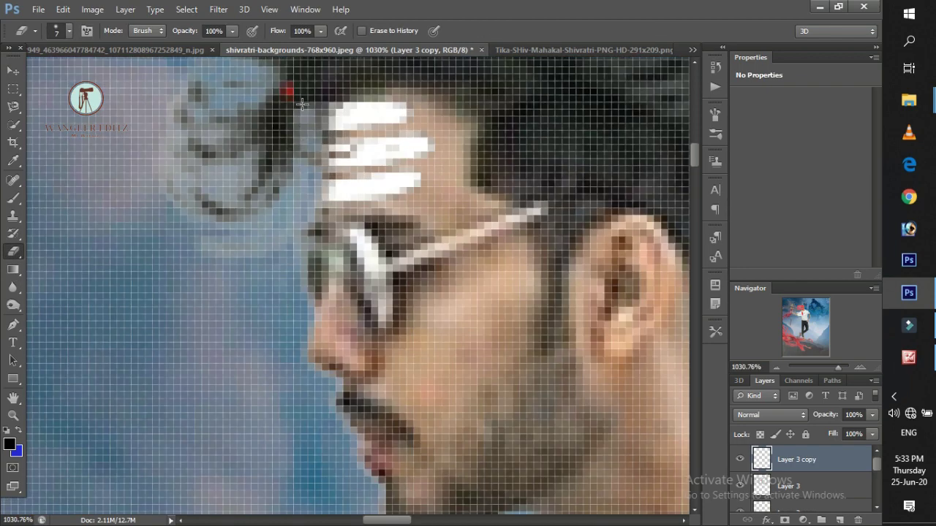
scroll(288, 122, "down", 3)
scroll(305, 98, "down", 5)
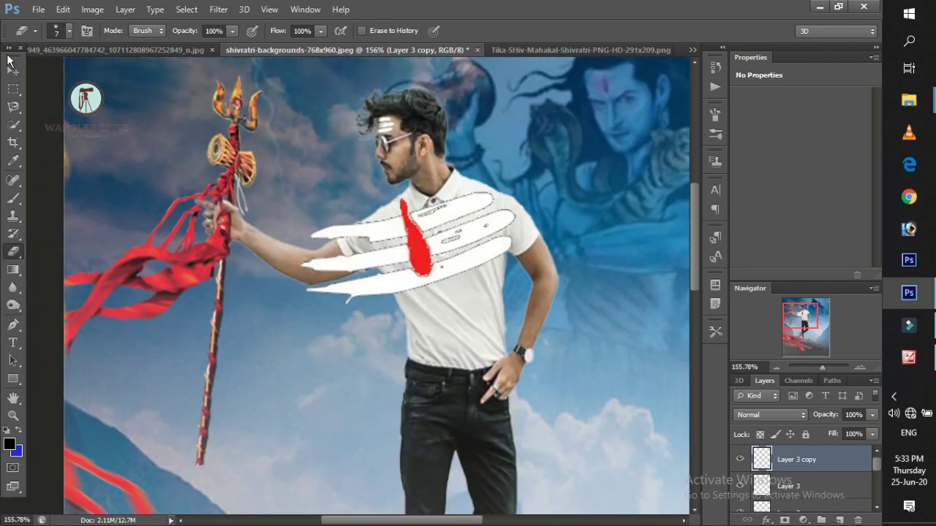
left_click(12, 72)
right_click(469, 95)
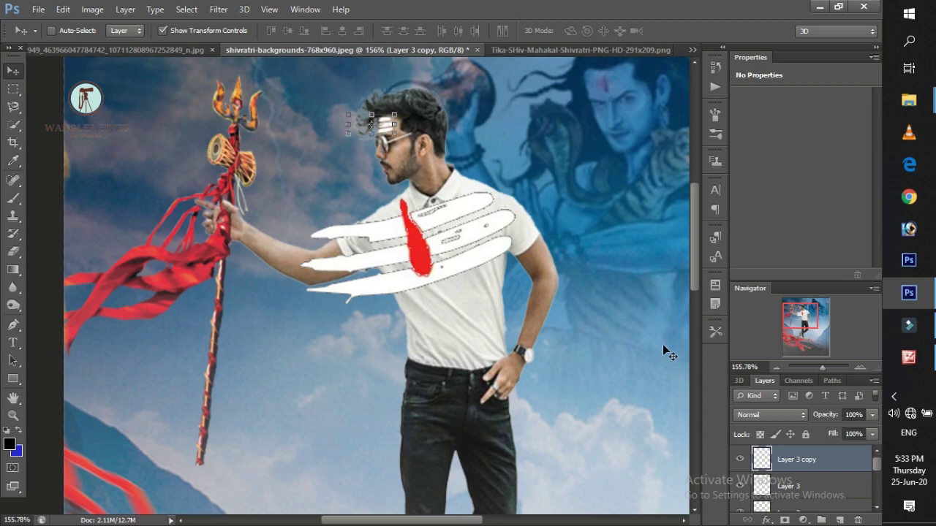
left_click(818, 488)
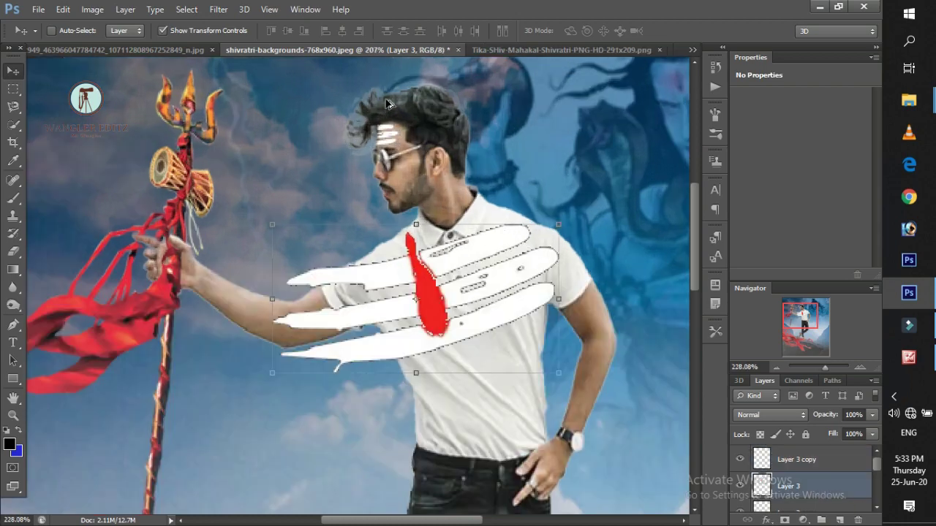
Scale the chest tilak down and place it on the man's white shirt
scroll(474, 139, "down", 4)
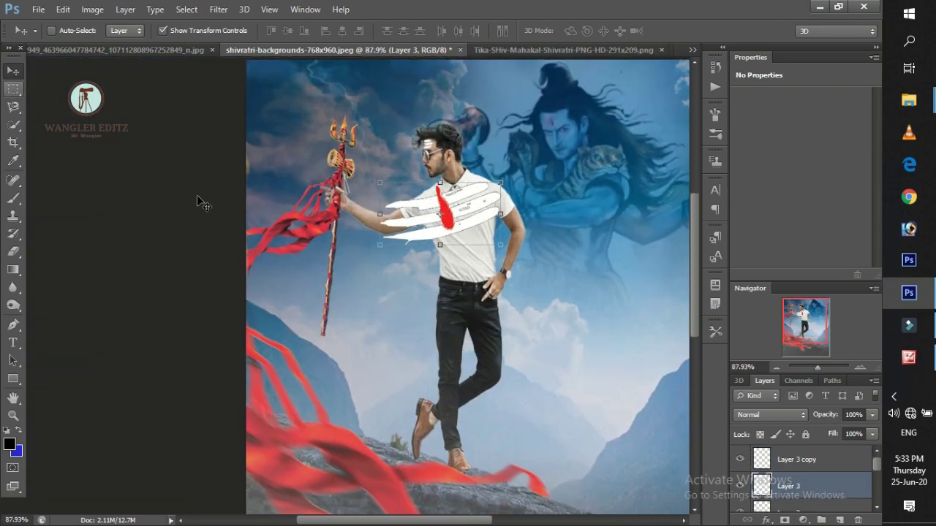
left_click_drag(500, 182, 471, 183)
mouse_move(453, 219)
left_mouse_down()
mouse_move(434, 227)
mouse_move(457, 230)
left_mouse_up()
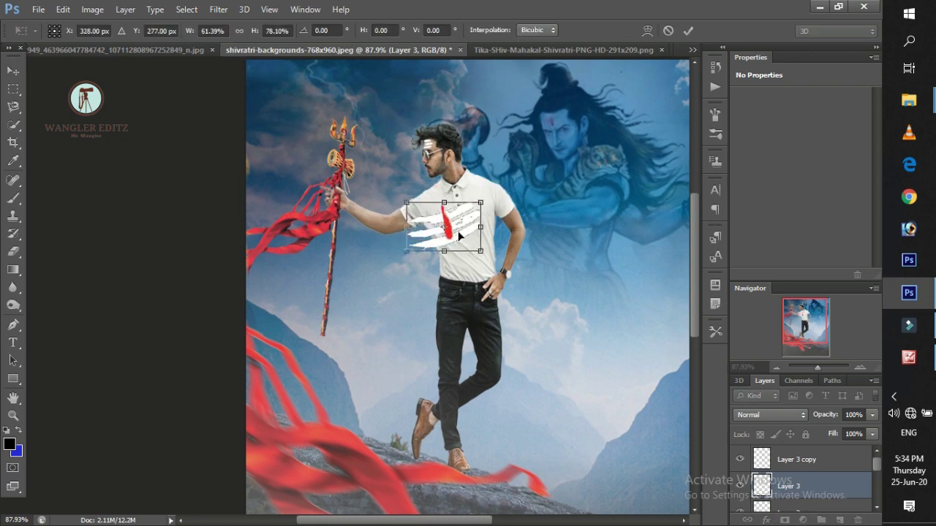
left_click_drag(457, 230, 471, 230)
scroll(471, 230, "up", 4)
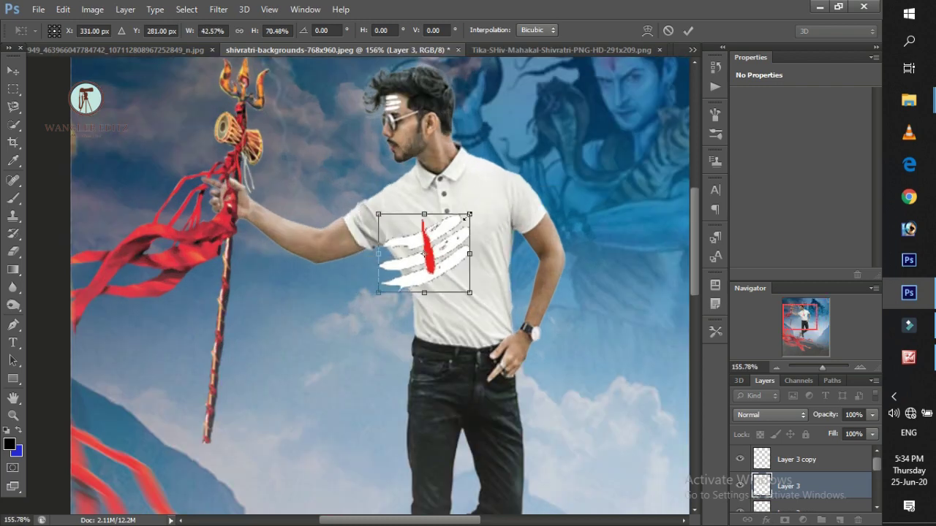
left_click_drag(509, 202, 520, 217)
mouse_move(521, 281)
left_mouse_down()
mouse_move(500, 273)
mouse_move(459, 296)
left_mouse_up()
left_click(687, 31)
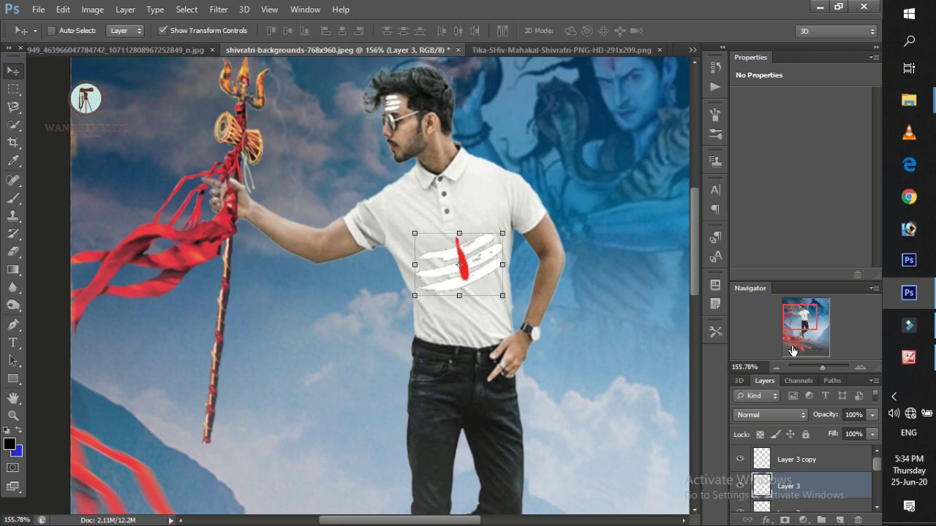
Set the chest tilak's blend mode to Difference and zoom in to check it
left_click(774, 415)
left_click(755, 106)
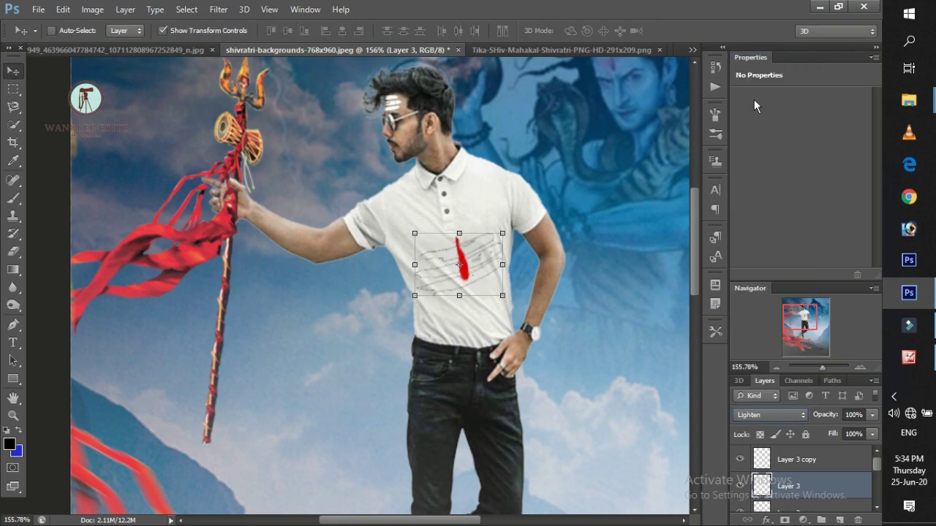
key("Down")
key("Down")
key("Down")
key("Down")
key("Down")
key("Down")
key("Down")
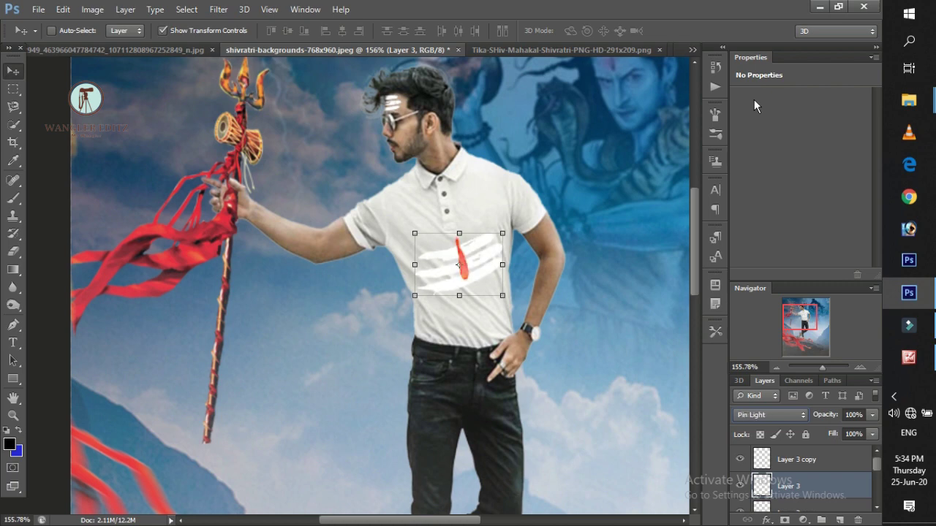
key("Down")
key("Down")
key("Down")
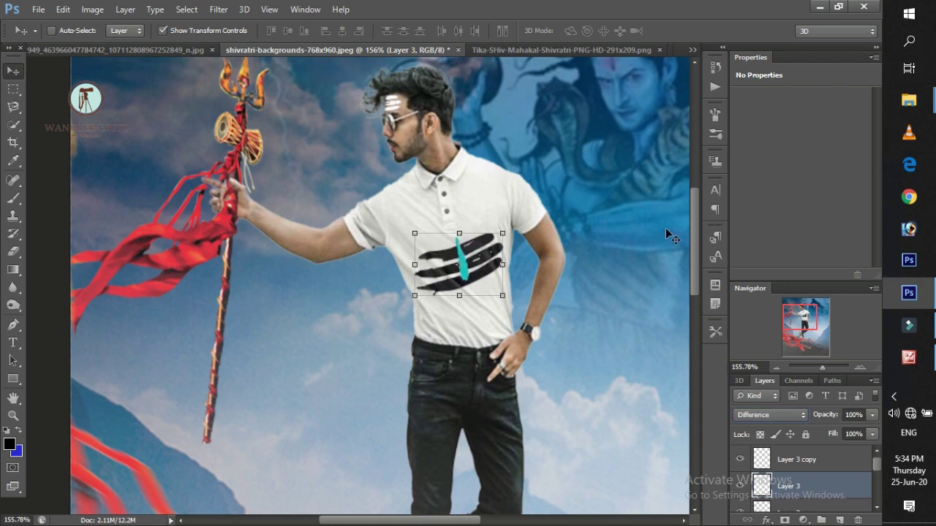
scroll(347, 126, "down", 3)
scroll(320, 196, "down", 1)
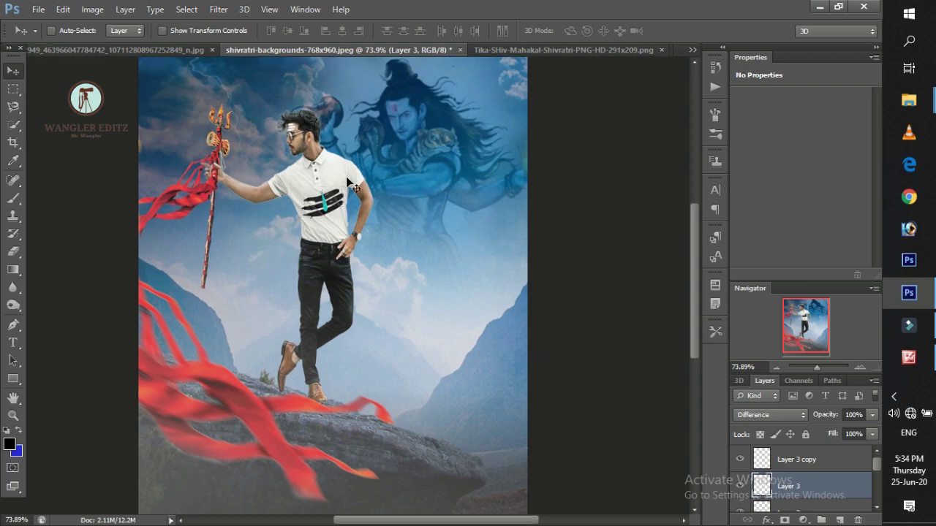
scroll(351, 182, "up", 3)
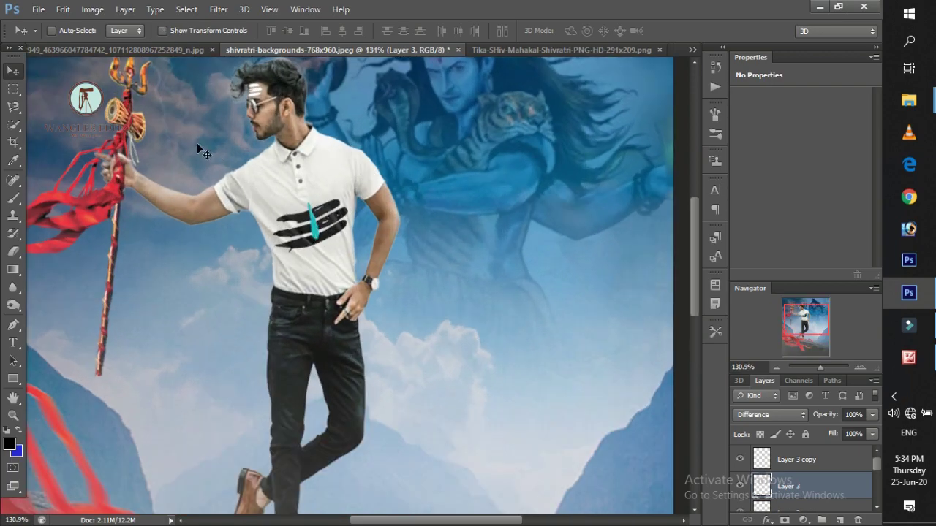
Clone red from the Tika image over the cyan streak on the shirt
scroll(197, 144, "down", 3)
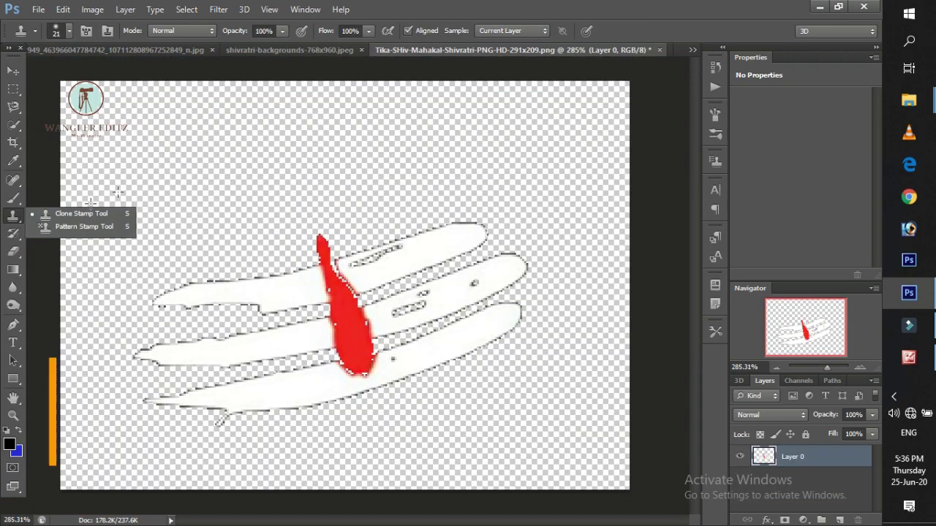
left_click_drag(216, 169, 320, 247)
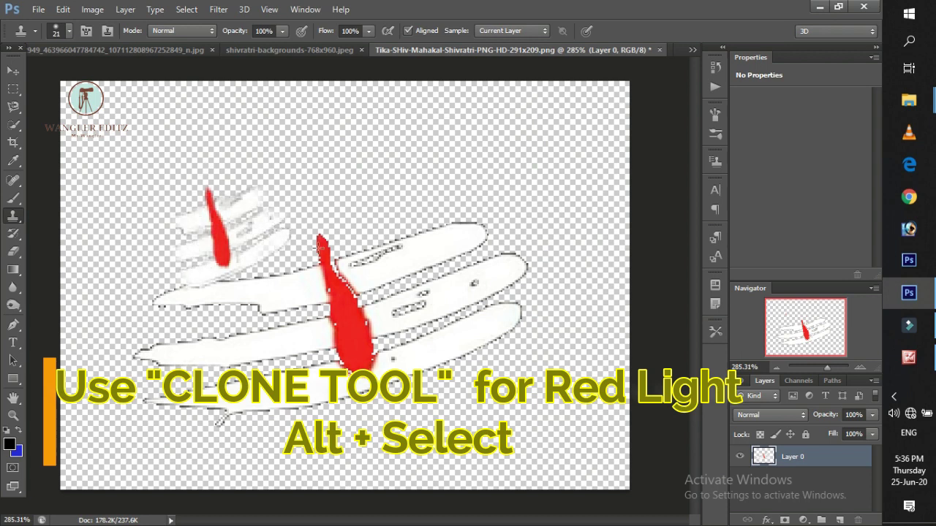
left_click(307, 50)
left_click(320, 183)
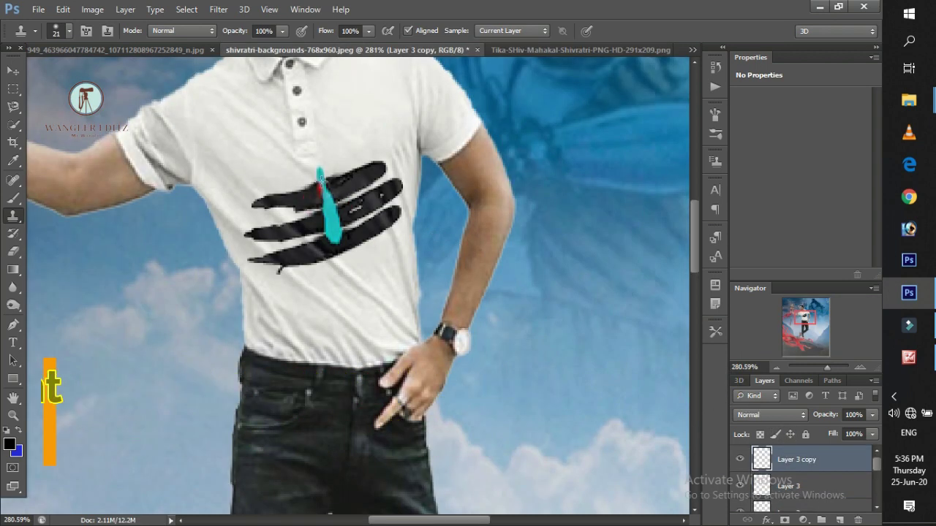
left_click_drag(320, 177, 334, 257)
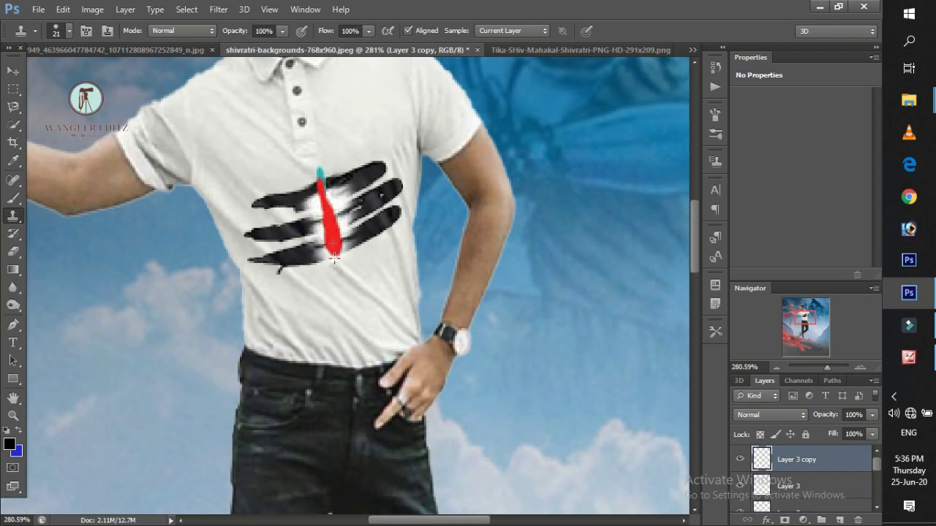
Erase the white glow between the black stripes on the chest tilak
left_click(13, 253)
scroll(297, 214, "up", 3)
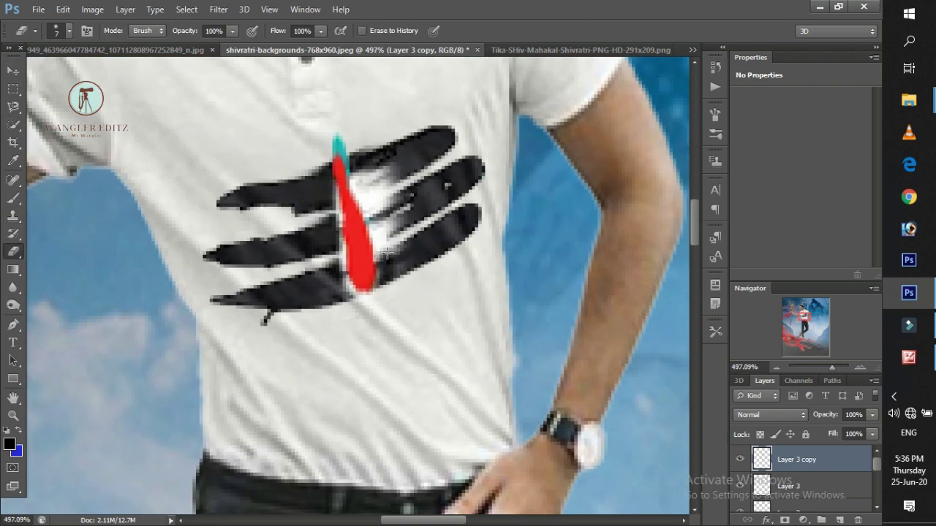
left_click_drag(387, 252, 390, 192)
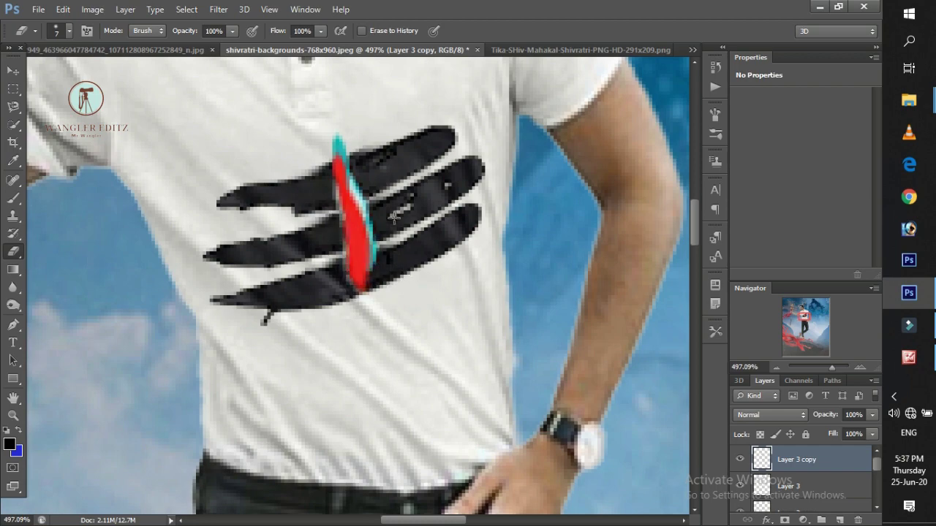
scroll(394, 217, "down", 5)
Close the Tika tilak source file without saving
key("v")
scroll(461, 146, "up", 1)
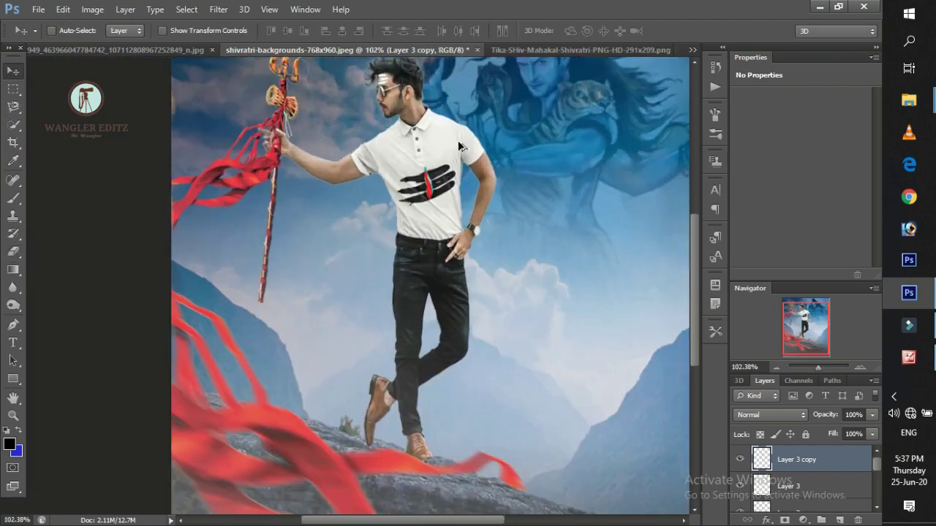
scroll(461, 147, "down", 2)
left_click(582, 50)
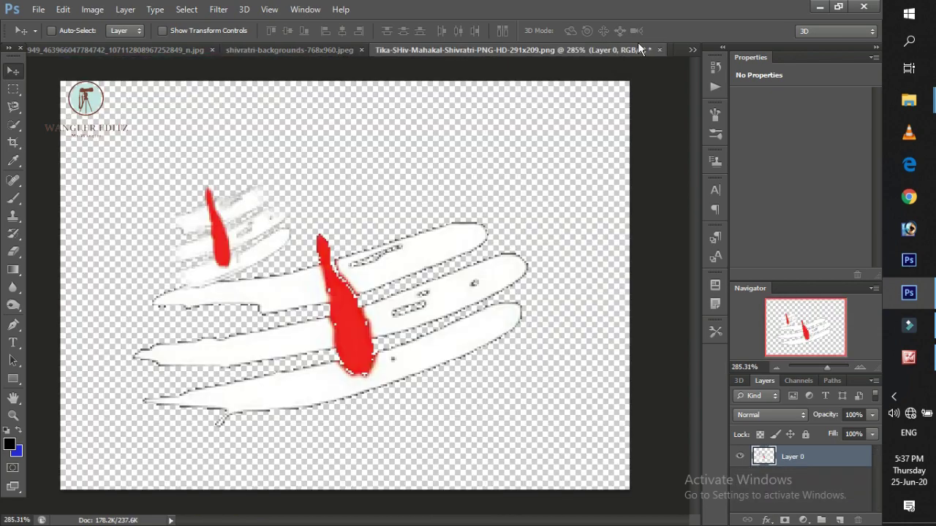
key("ctrl+w")
Bring the महादेव title from the text PNG into the poster and place it at the bottom
left_click(455, 212)
left_click_drag(187, 173, 407, 292)
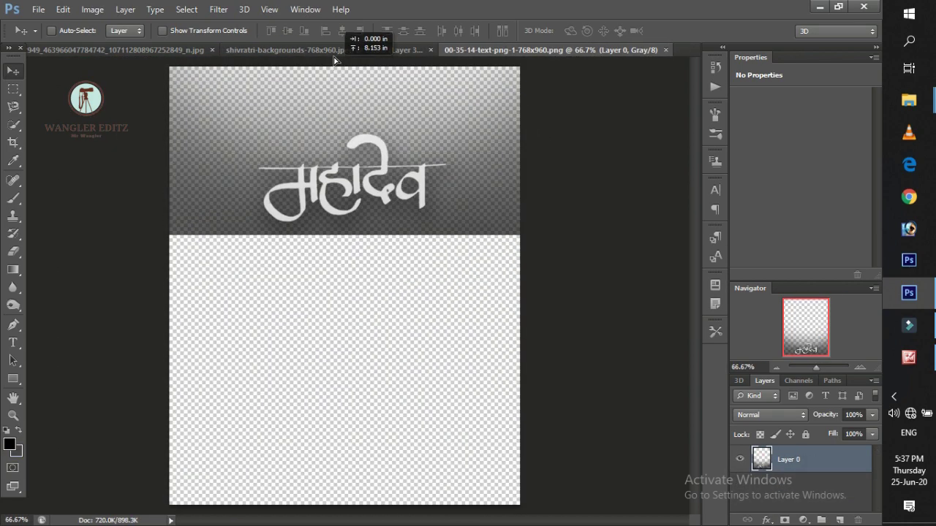
scroll(413, 289, "down", 3)
left_click(183, 31)
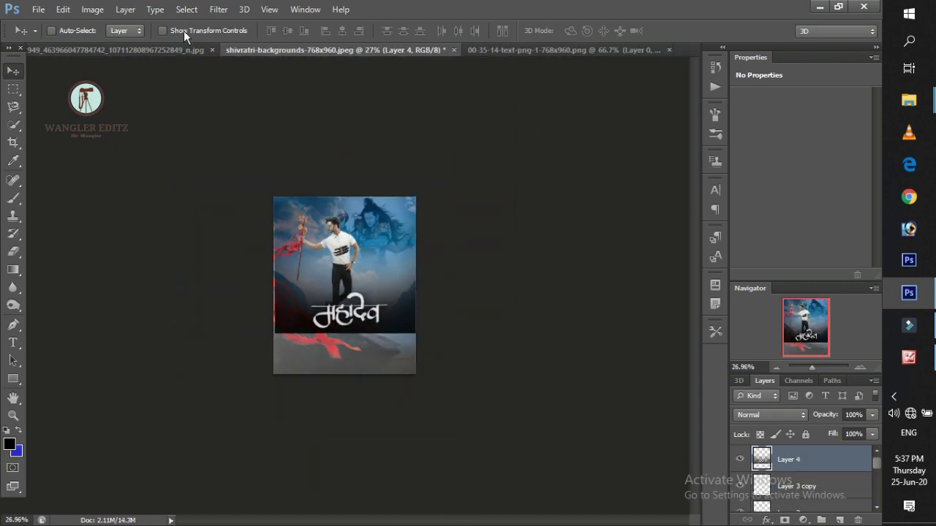
left_click_drag(388, 219, 367, 273)
scroll(331, 165, "up", 3)
scroll(330, 166, "up", 1)
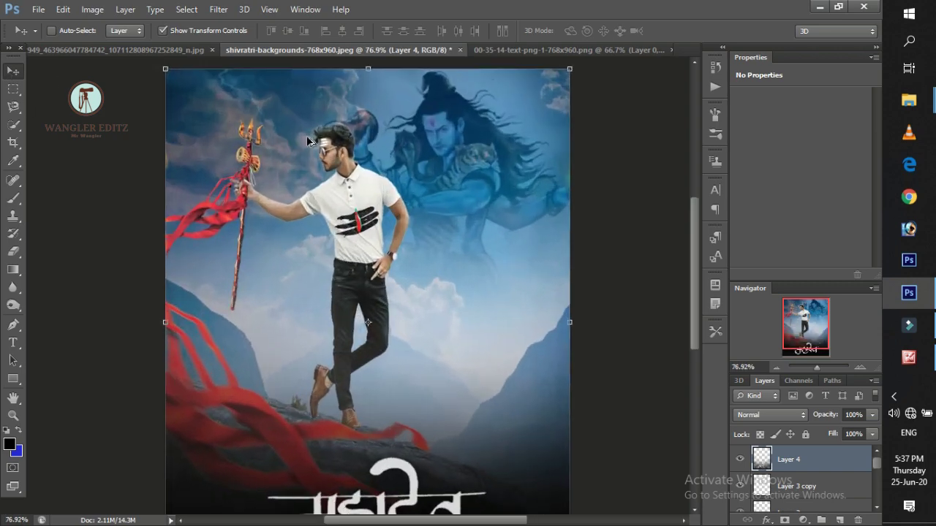
scroll(202, 296, "up", 5)
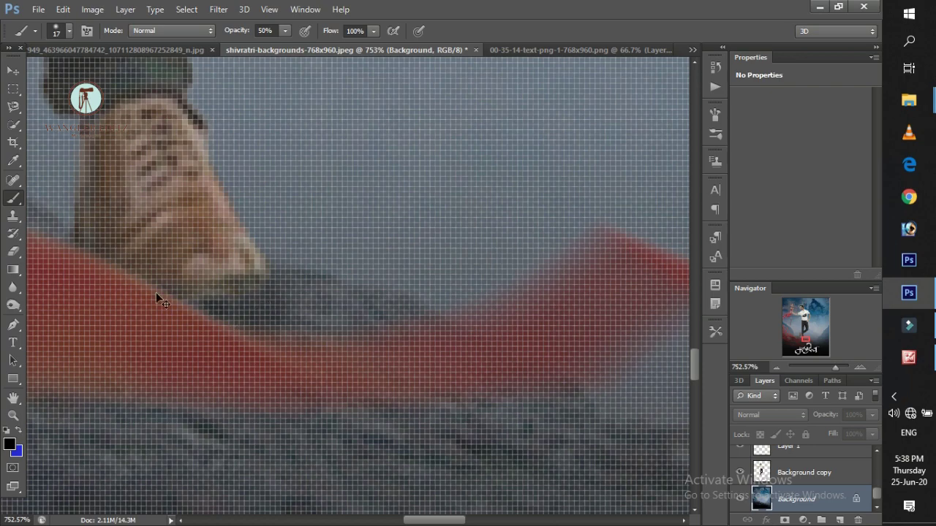
scroll(158, 300, "right", 3)
scroll(327, 201, "left", 5)
scroll(327, 200, "left", 3)
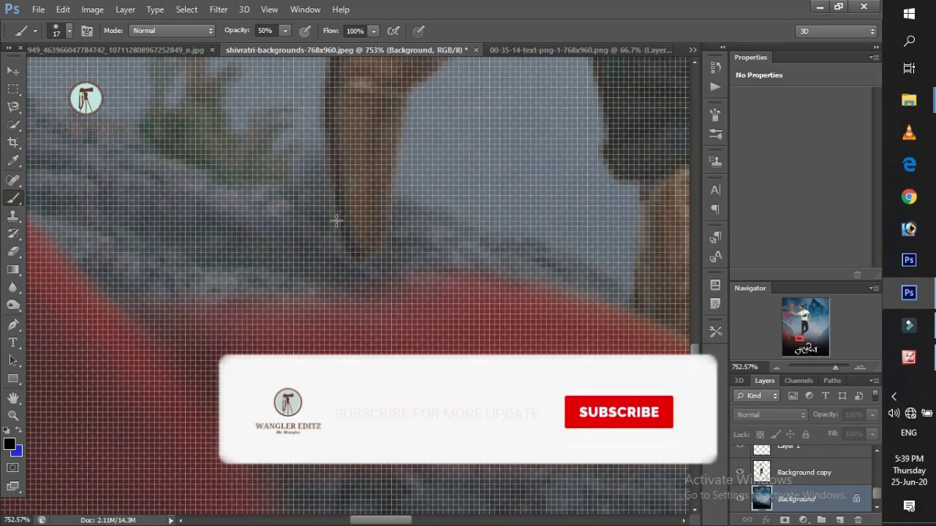
scroll(372, 261, "down", 5)
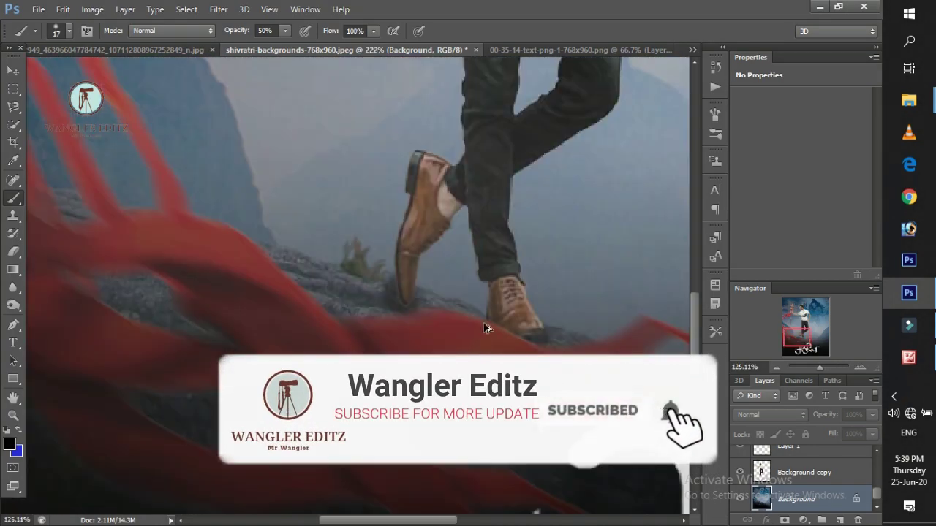
scroll(487, 328, "down", 3)
scroll(487, 314, "down", 3)
scroll(458, 216, "up", 2)
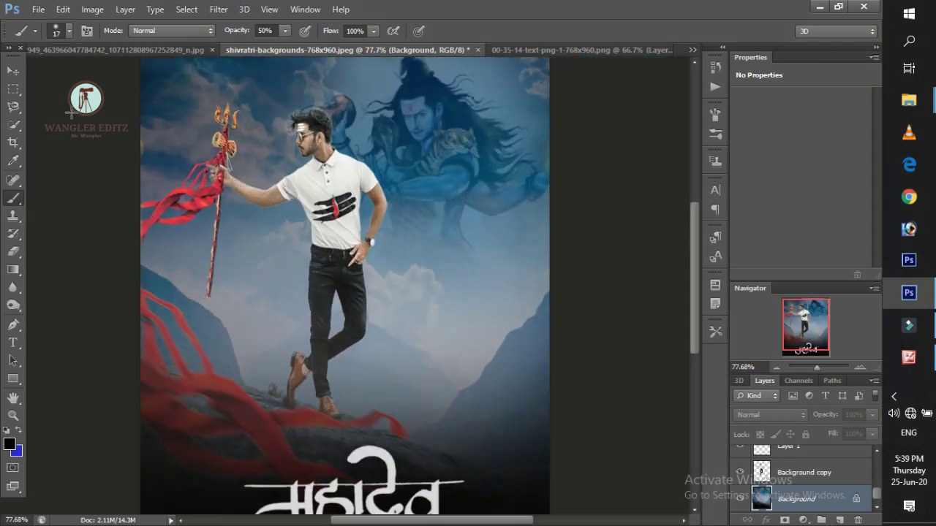
key("v")
scroll(325, 179, "up", 1)
scroll(368, 177, "up", 1)
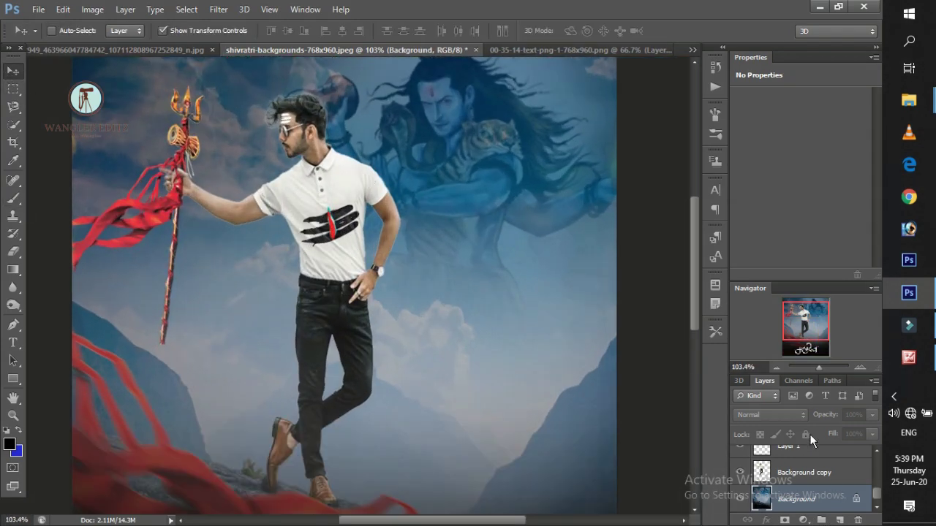
Add a Hue/Saturation adjustment layer above Background copy targeting the Reds
left_click(804, 472)
left_click(803, 520)
left_click(797, 351)
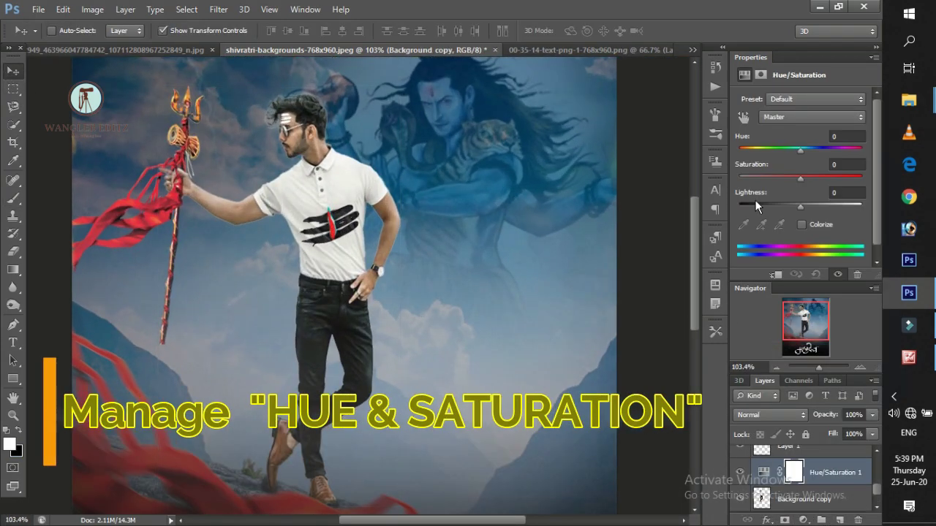
left_click(743, 117)
left_click(330, 219)
scroll(307, 95, "up", 3)
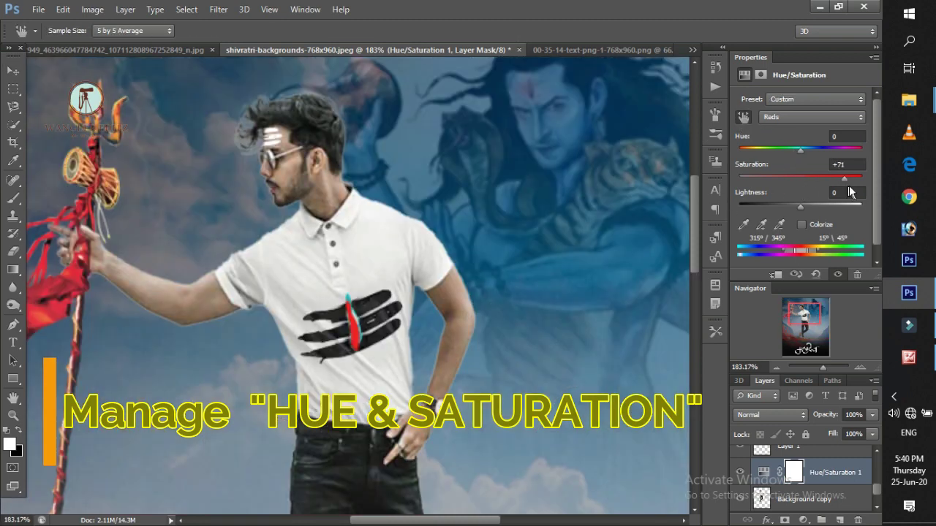
Set the reds to Hue +21, Saturation +36, Lightness +27 and close Properties
mouse_move(844, 178)
left_mouse_down()
mouse_move(799, 179)
mouse_move(816, 205)
mouse_move(824, 178)
left_mouse_up()
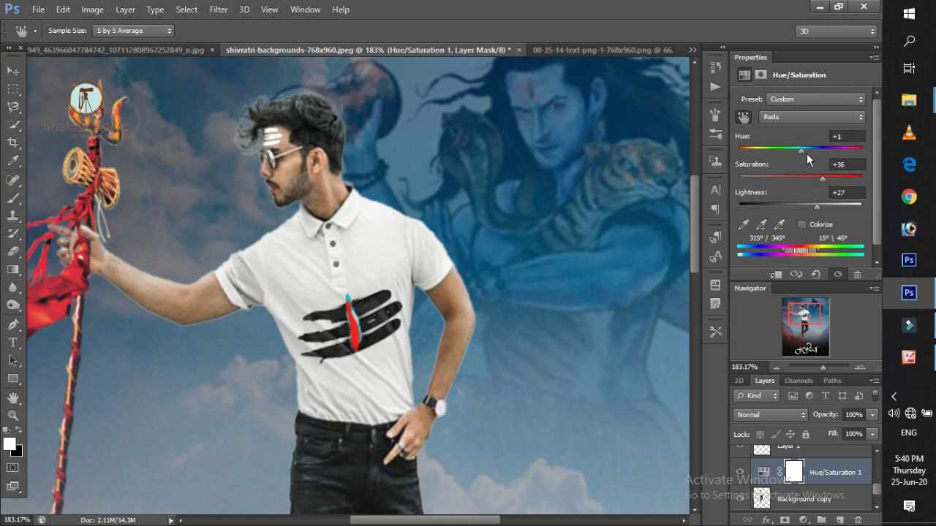
left_click_drag(807, 154, 803, 159)
scroll(446, 183, "down", 5)
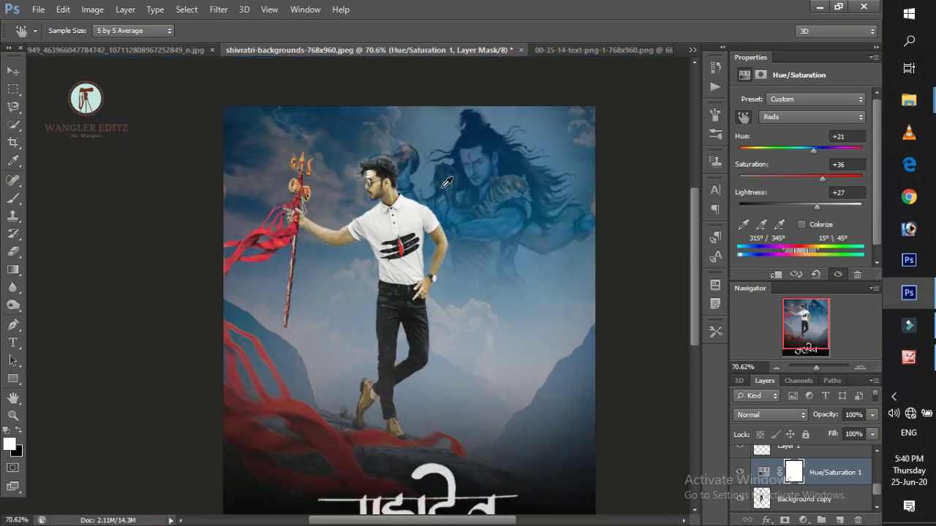
left_click(874, 58)
left_click(826, 161)
scroll(649, 225, "down", 1)
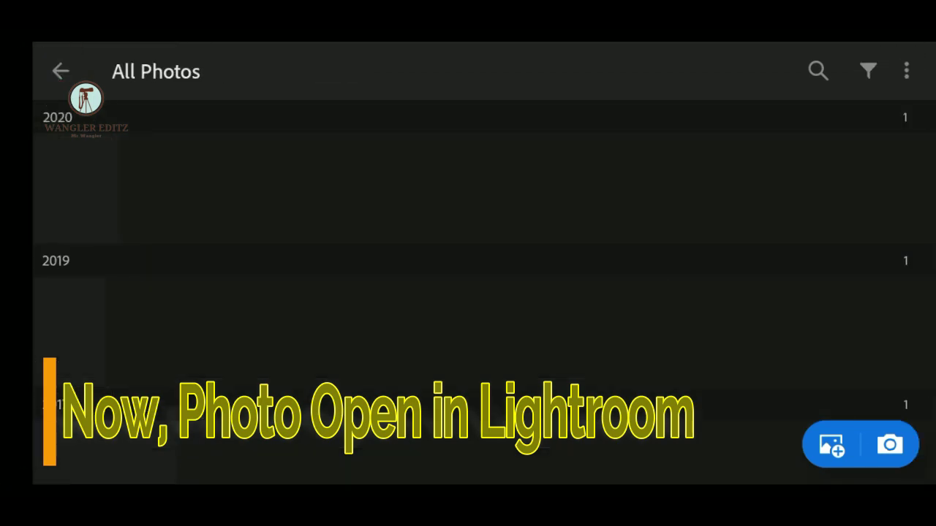
Open the poster in Lightroom and set Exposure 0.21 EV, Highlights -51, Shadows -30, Whites 30, Blacks -17
left_click(77, 188)
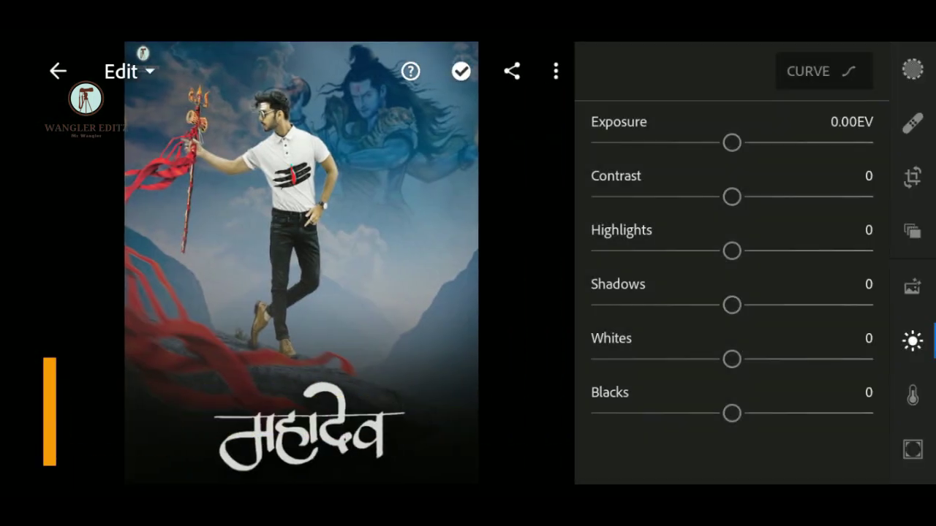
mouse_move(732, 142)
left_mouse_down()
mouse_move(721, 177)
mouse_move(680, 202)
mouse_move(787, 220)
left_mouse_up()
mouse_move(732, 251)
left_mouse_down()
mouse_move(814, 256)
mouse_move(777, 246)
mouse_move(637, 248)
mouse_move(659, 251)
left_mouse_up()
mouse_move(731, 305)
left_mouse_down()
mouse_move(831, 305)
mouse_move(662, 305)
mouse_move(688, 305)
left_mouse_up()
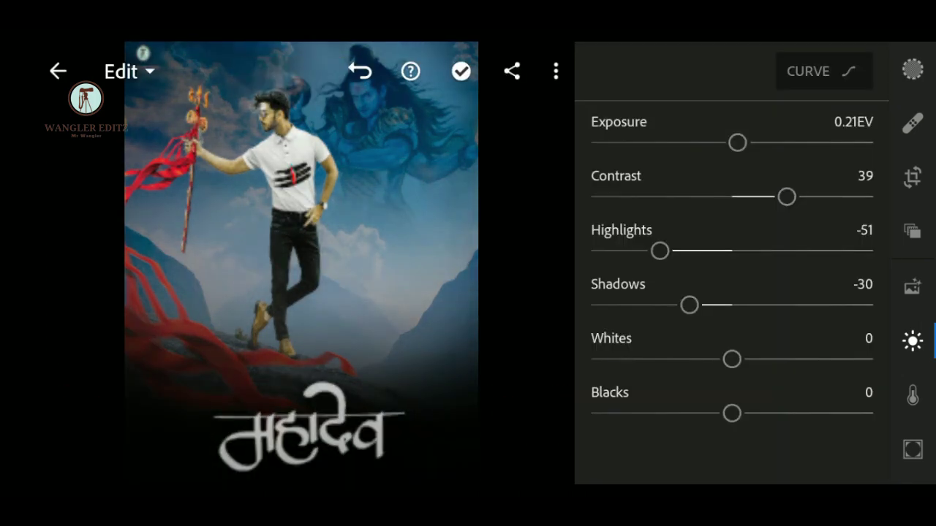
mouse_move(732, 359)
left_mouse_down()
mouse_move(639, 357)
mouse_move(836, 361)
mouse_move(771, 359)
left_mouse_up()
left_click_drag(732, 413, 662, 409)
Set the poster's Color to Temp -7, Vibrance 21 and Saturation 19
left_click(913, 395)
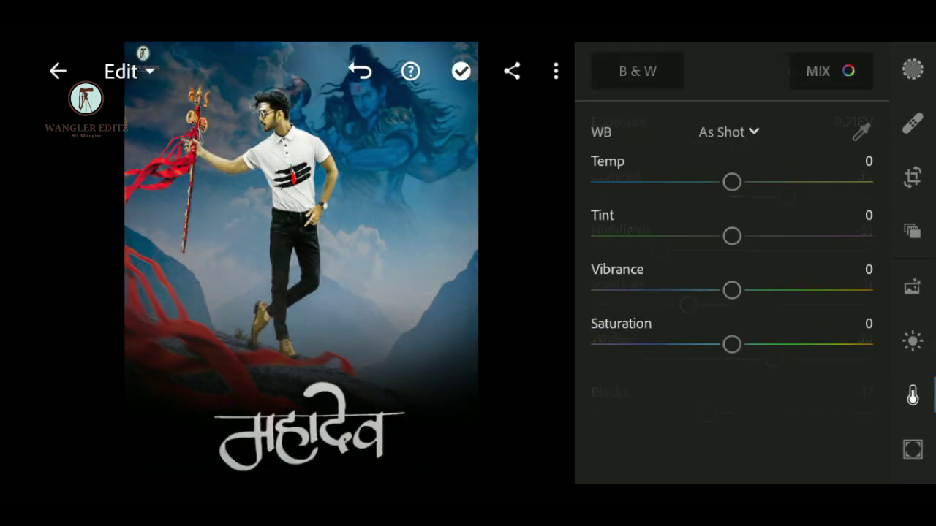
mouse_move(731, 181)
left_mouse_down()
mouse_move(785, 183)
mouse_move(694, 236)
left_mouse_up()
mouse_move(732, 290)
left_mouse_down()
mouse_move(796, 285)
mouse_move(745, 285)
mouse_move(768, 276)
left_mouse_up()
mouse_move(727, 331)
left_mouse_down()
mouse_move(881, 330)
mouse_move(696, 328)
mouse_move(777, 324)
mouse_move(724, 324)
mouse_move(758, 324)
left_mouse_up()
In Color Mix, adjust yellow saturation, luminance 48 and hue -38
left_click(825, 71)
left_click(666, 118)
left_click_drag(759, 236, 728, 236)
left_click_drag(760, 290, 873, 290)
left_click_drag(729, 236, 737, 236)
left_click_drag(875, 290, 876, 290)
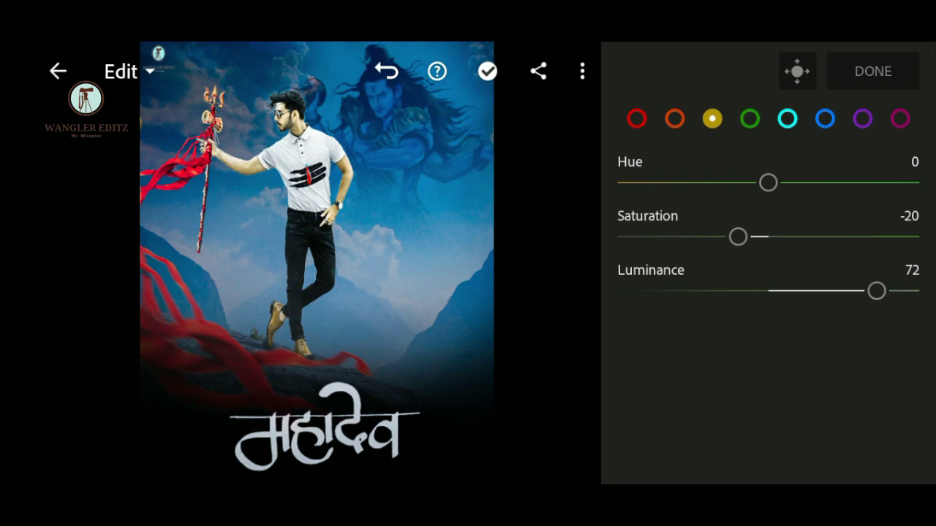
mouse_move(875, 290)
left_mouse_down()
mouse_move(807, 290)
mouse_move(840, 291)
left_mouse_up()
mouse_move(737, 236)
left_mouse_down()
mouse_move(696, 236)
mouse_move(787, 300)
mouse_move(762, 251)
mouse_move(712, 241)
left_mouse_up()
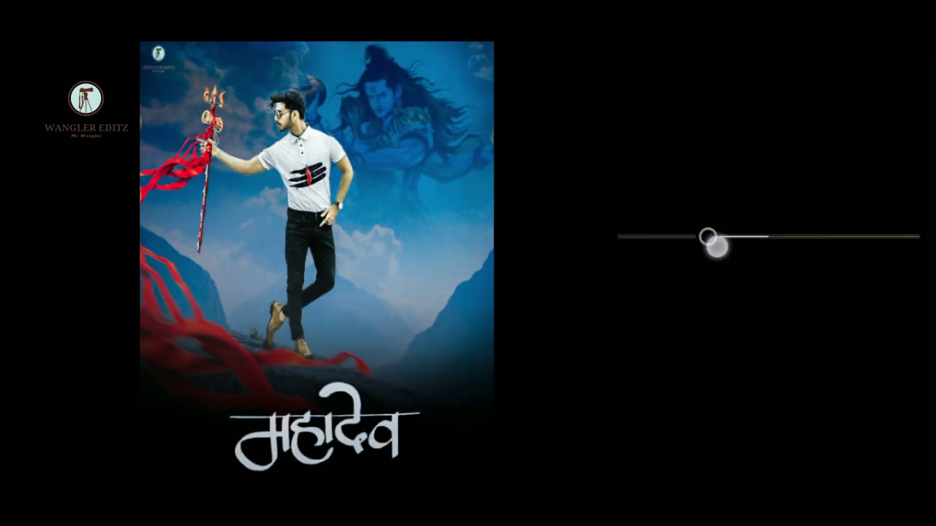
left_click(674, 118)
left_click(716, 117)
mouse_move(767, 182)
left_mouse_down()
mouse_move(650, 192)
mouse_move(710, 202)
mouse_move(720, 185)
left_mouse_up()
Tweak the red, green and cyan mixes, setting blue Saturation 30 and Luminance -2, then confirm
left_click(637, 118)
mouse_move(754, 236)
left_mouse_down()
mouse_move(618, 236)
mouse_move(873, 237)
mouse_move(815, 236)
left_mouse_up()
mouse_move(767, 183)
left_mouse_down()
mouse_move(719, 200)
mouse_move(795, 212)
left_mouse_up()
left_click(756, 121)
mouse_move(708, 184)
left_mouse_down()
mouse_move(690, 204)
mouse_move(764, 198)
mouse_move(719, 203)
mouse_move(781, 208)
mouse_move(647, 206)
mouse_move(796, 205)
mouse_move(765, 230)
mouse_move(778, 217)
mouse_move(802, 244)
mouse_move(796, 249)
mouse_move(848, 251)
mouse_move(823, 248)
mouse_move(831, 248)
left_mouse_up()
left_click(788, 118)
mouse_move(767, 291)
left_mouse_down()
mouse_move(765, 283)
mouse_move(775, 286)
mouse_move(756, 285)
mouse_move(765, 290)
left_mouse_up()
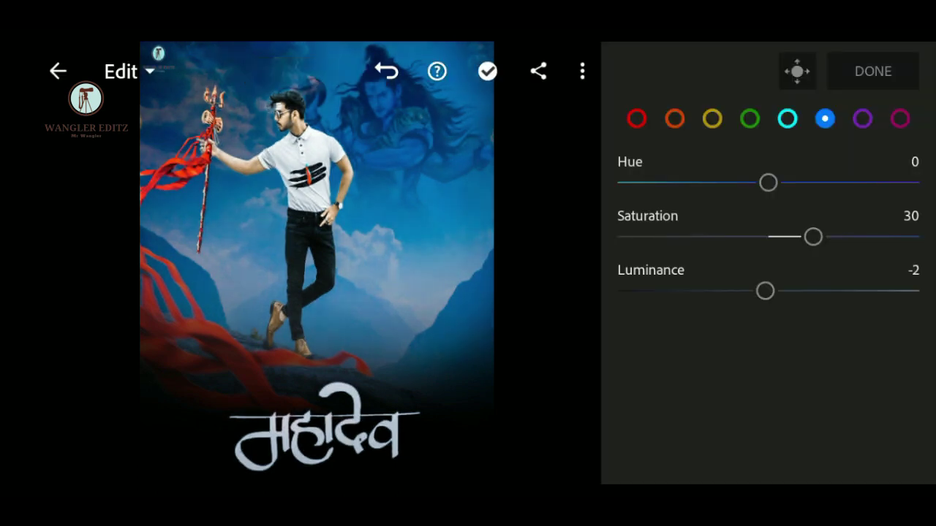
left_click(873, 71)
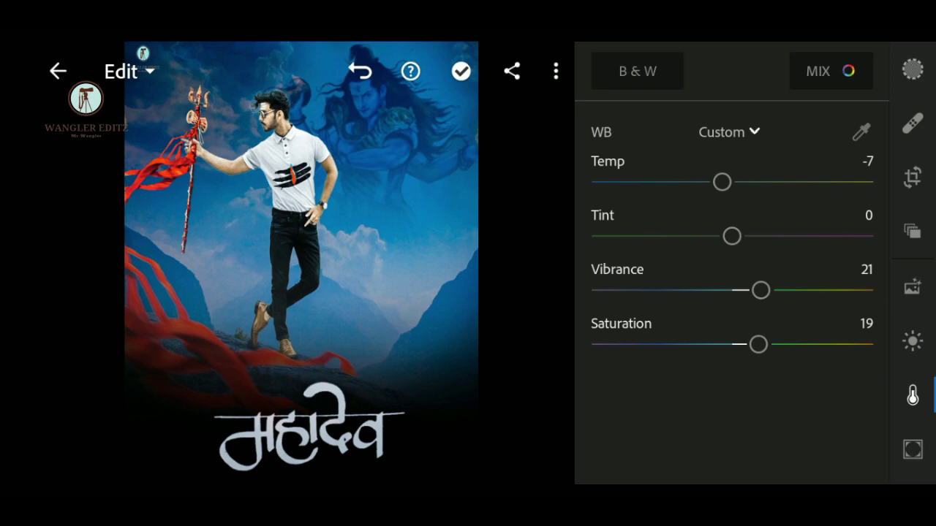
Set Effects to Texture 100, Clarity 98, Dehaze 19 and Vignette -15
left_click(912, 449)
mouse_move(732, 143)
left_mouse_down()
mouse_move(867, 140)
mouse_move(900, 153)
left_mouse_up()
mouse_move(731, 197)
left_mouse_down()
mouse_move(875, 204)
mouse_move(869, 197)
left_mouse_up()
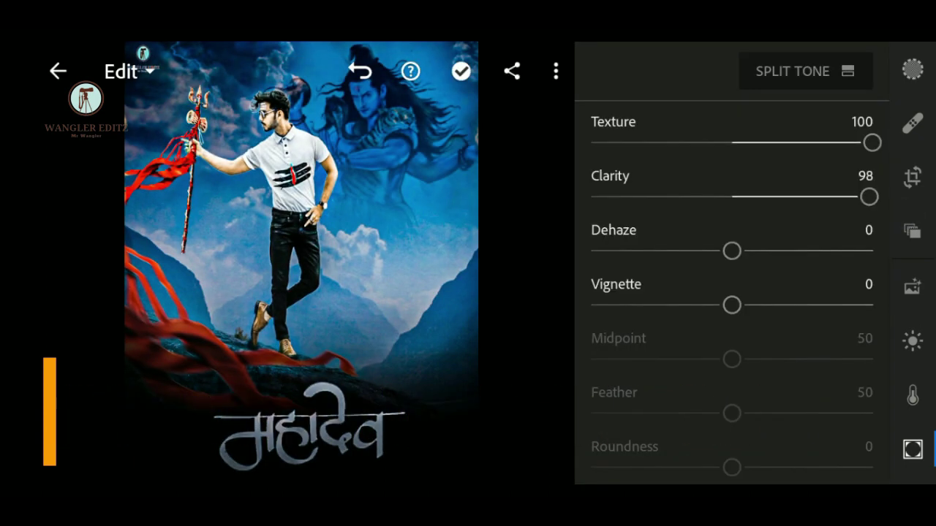
mouse_move(732, 250)
left_mouse_down()
mouse_move(836, 251)
mouse_move(746, 250)
mouse_move(758, 251)
left_mouse_up()
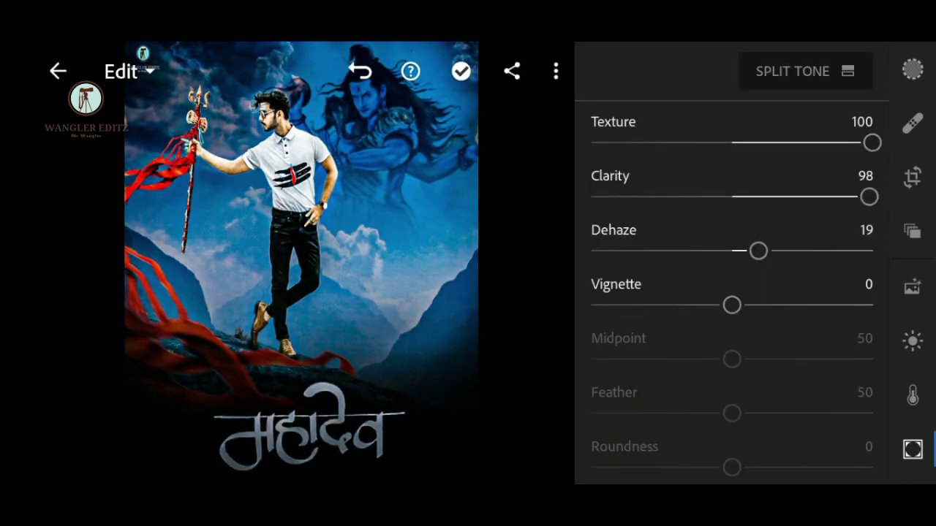
left_click_drag(292, 256, 339, 370)
mouse_move(732, 305)
left_mouse_down()
mouse_move(677, 305)
mouse_move(709, 305)
left_mouse_up()
left_click_drag(387, 445, 351, 390)
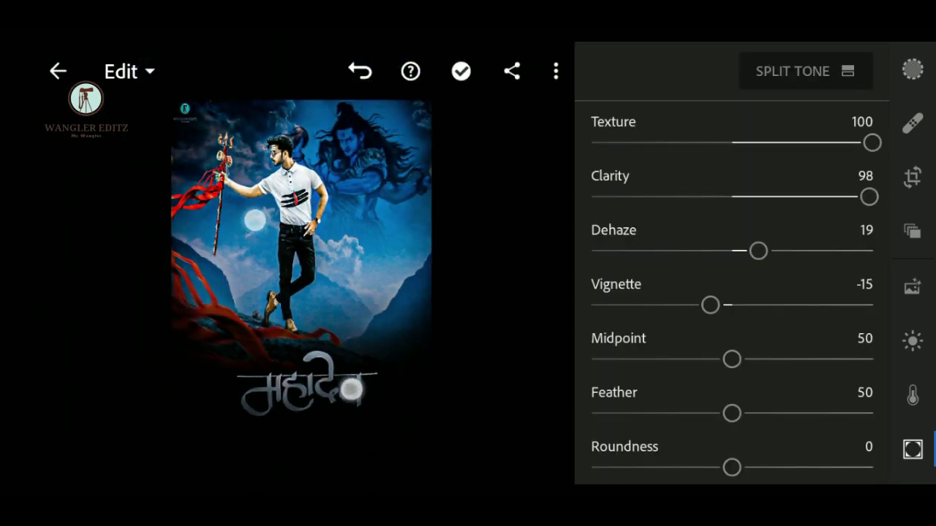
left_click_drag(903, 337, 907, 282)
left_click(912, 447)
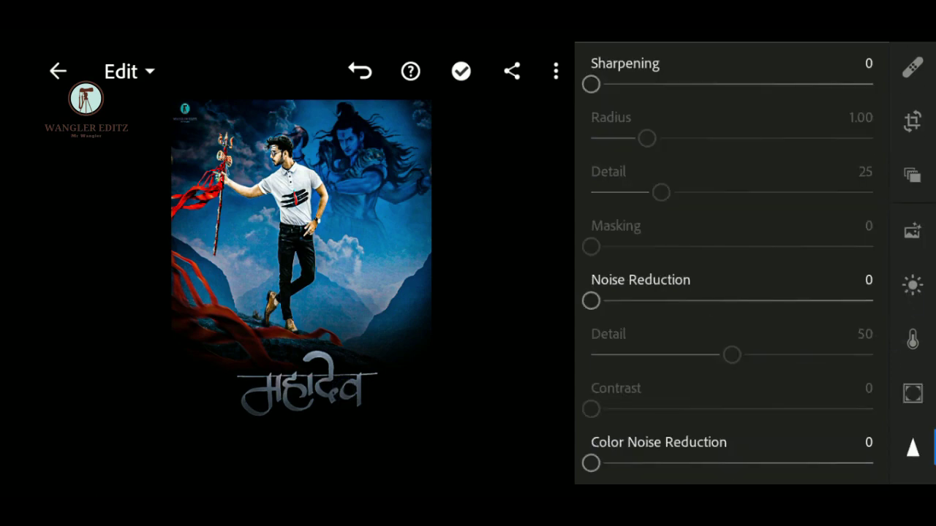
Set Noise Reduction 11, Color Noise Reduction 100, and bring Sharpening down to 27
left_click_drag(736, 307, 767, 307)
left_click_drag(706, 453, 890, 458)
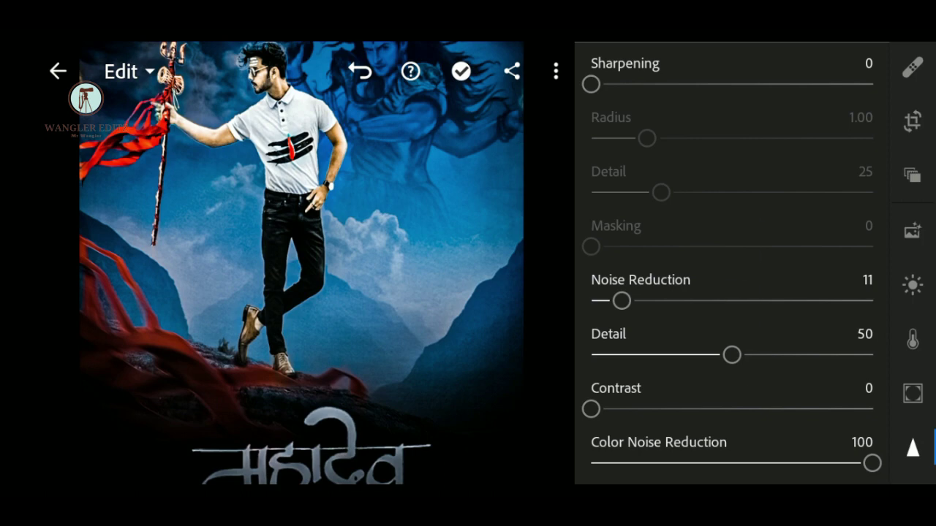
left_click_drag(814, 98, 776, 96)
left_click_drag(868, 103, 831, 102)
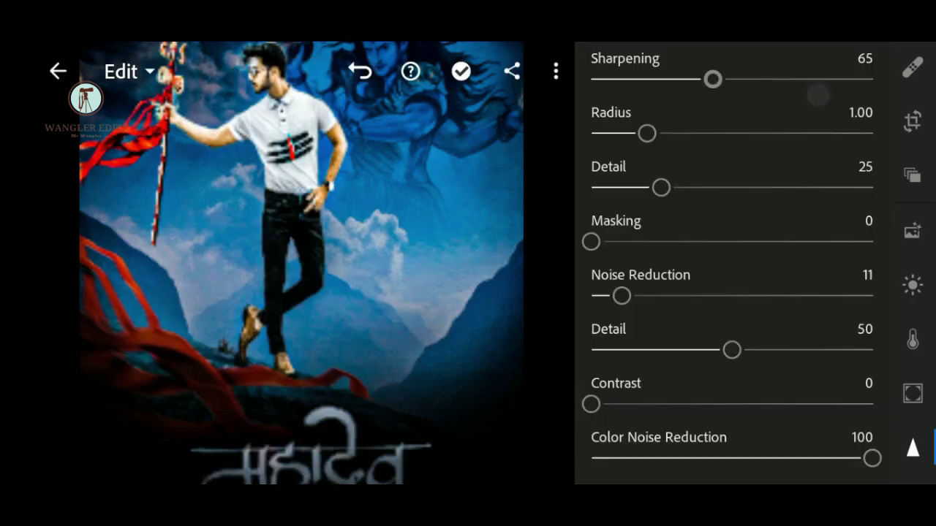
left_click_drag(710, 82, 659, 93)
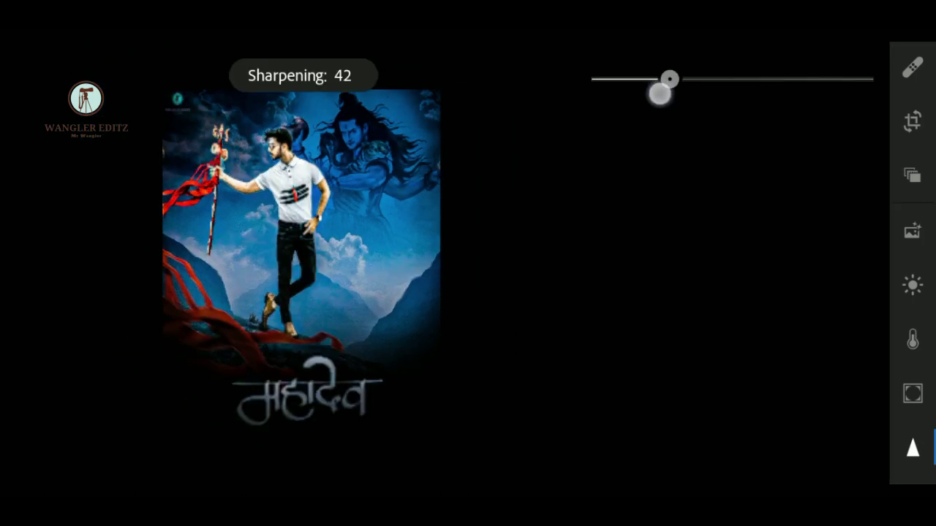
left_click_drag(622, 141, 622, 142)
scroll(227, 186, "up", 5)
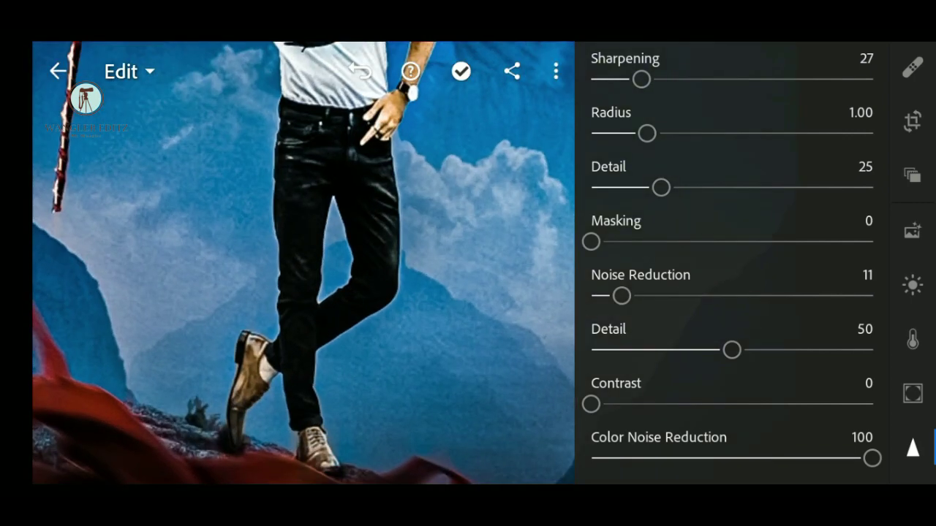
scroll(227, 186, "down", 5)
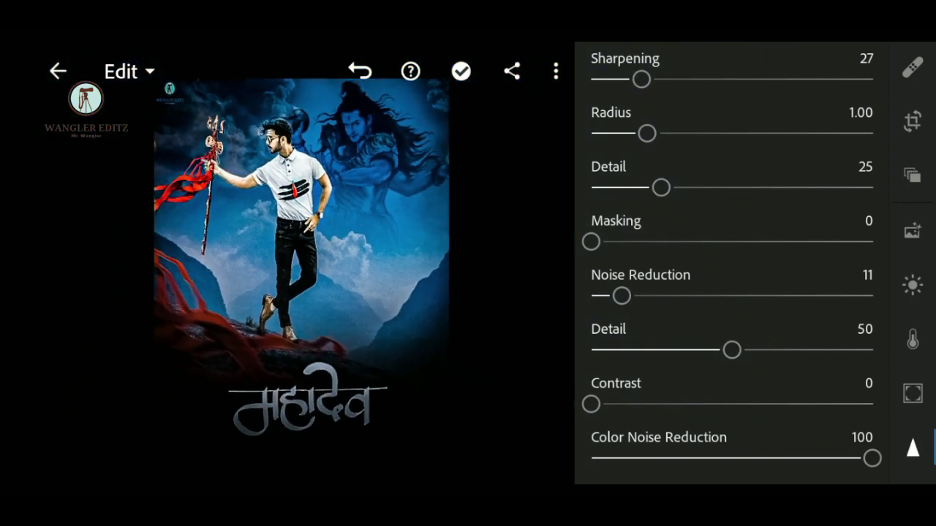
Set the poster's Lightroom effects to Clarity 36, Dehaze 6 and Vignette -7
left_click(916, 399)
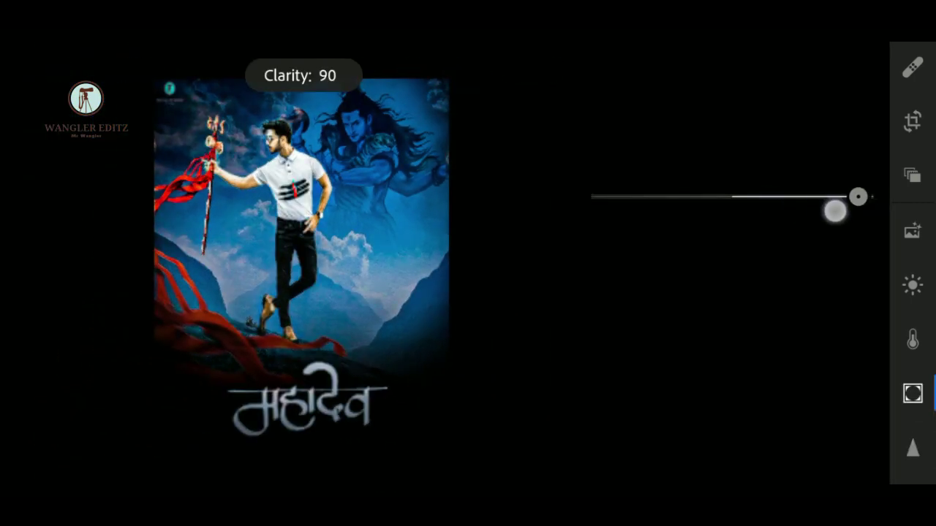
left_click_drag(779, 204, 866, 206)
left_click_drag(758, 251, 739, 251)
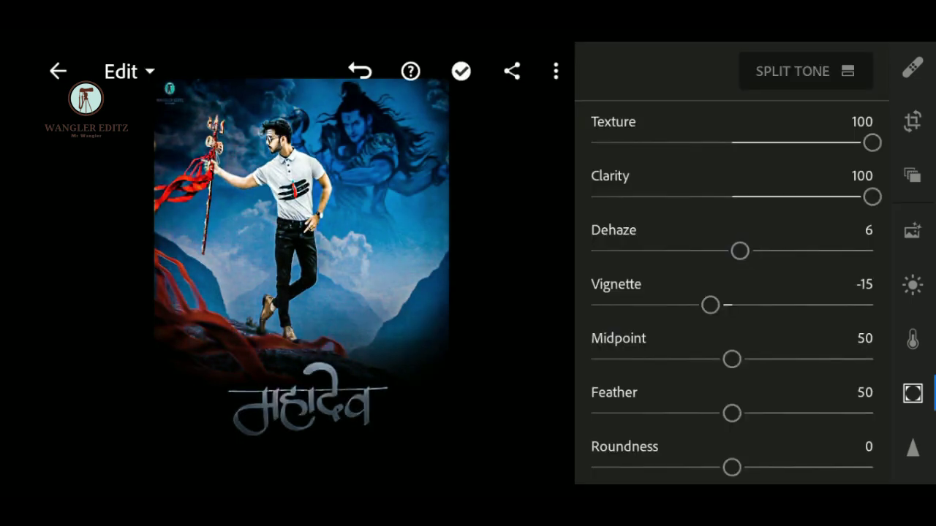
left_click_drag(709, 305, 722, 304)
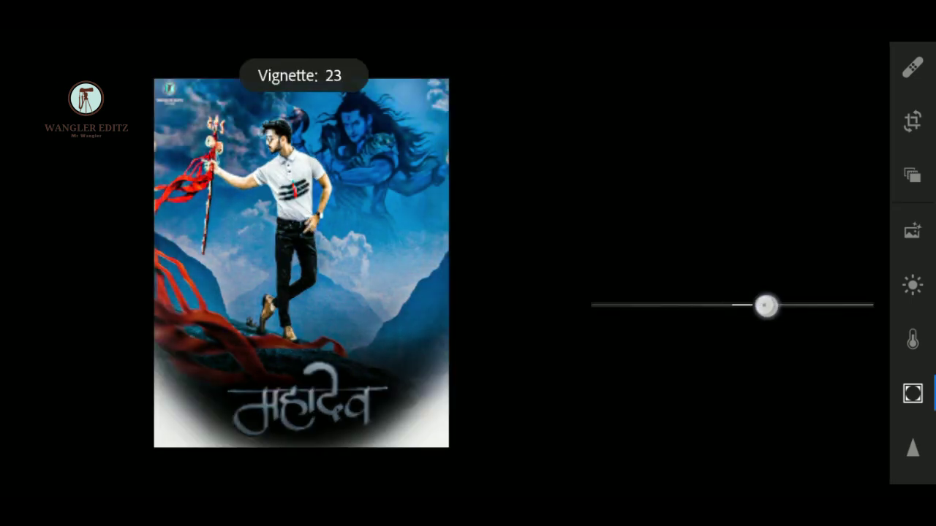
mouse_move(825, 196)
left_mouse_down()
mouse_move(681, 203)
mouse_move(870, 215)
mouse_move(771, 230)
mouse_move(792, 227)
left_mouse_up()
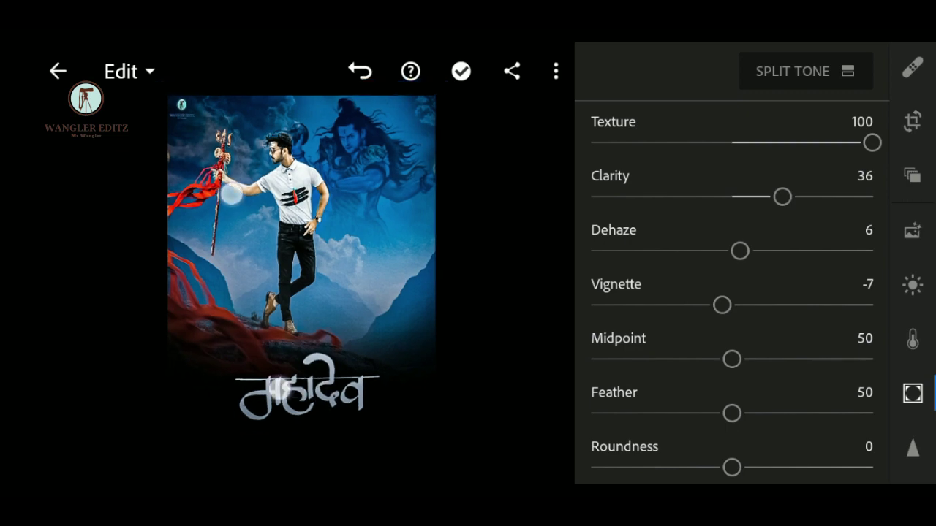
Share the edited poster to another app via Share to..
left_click(913, 393)
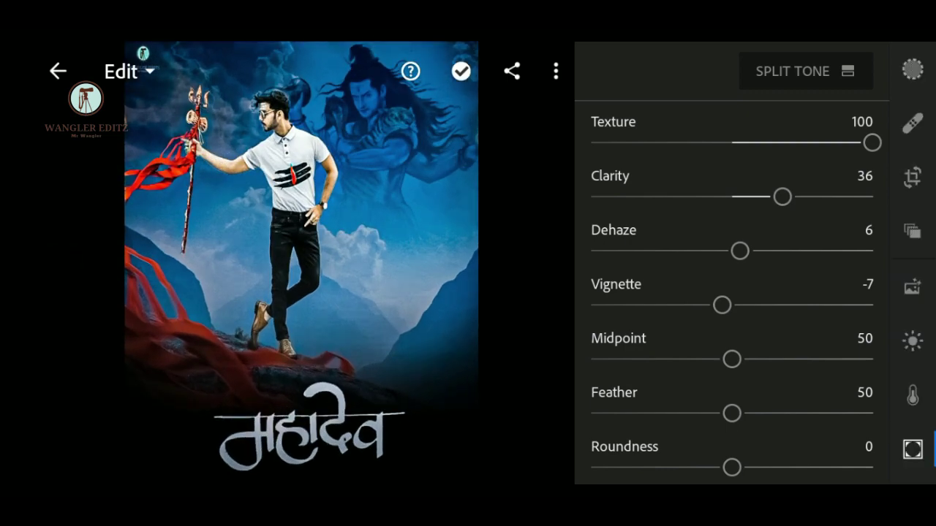
left_click(827, 71)
left_click(338, 326)
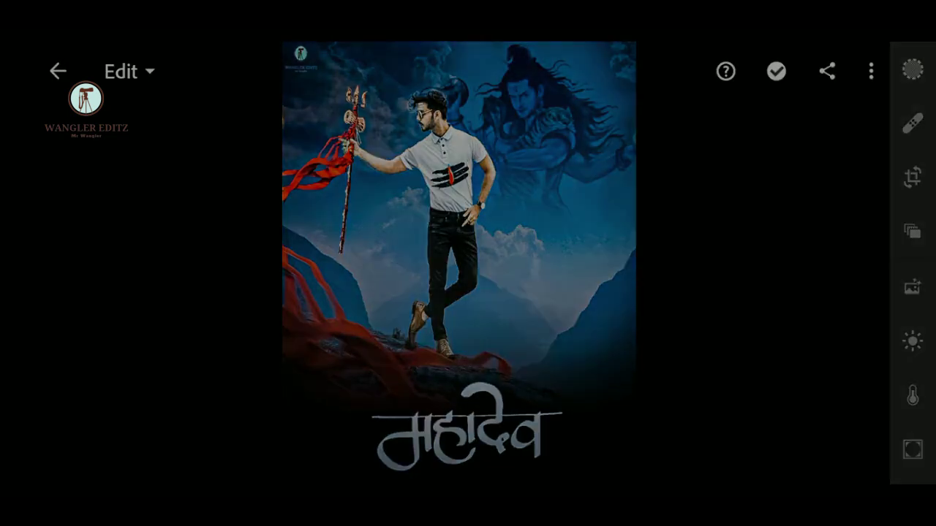
Open the poster in Snapseed and apply Tune image with Brightness +36, Ambiance +50
left_click(412, 250)
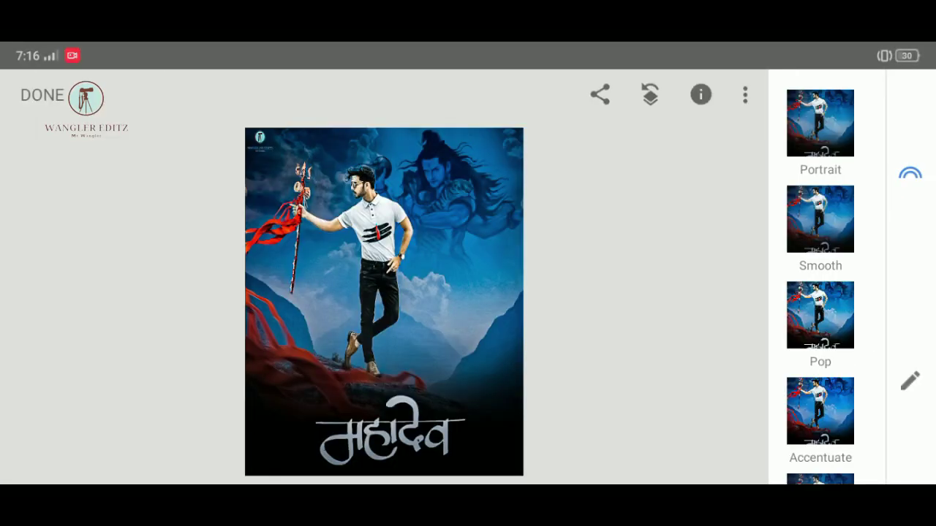
scroll(420, 339, "up", 3)
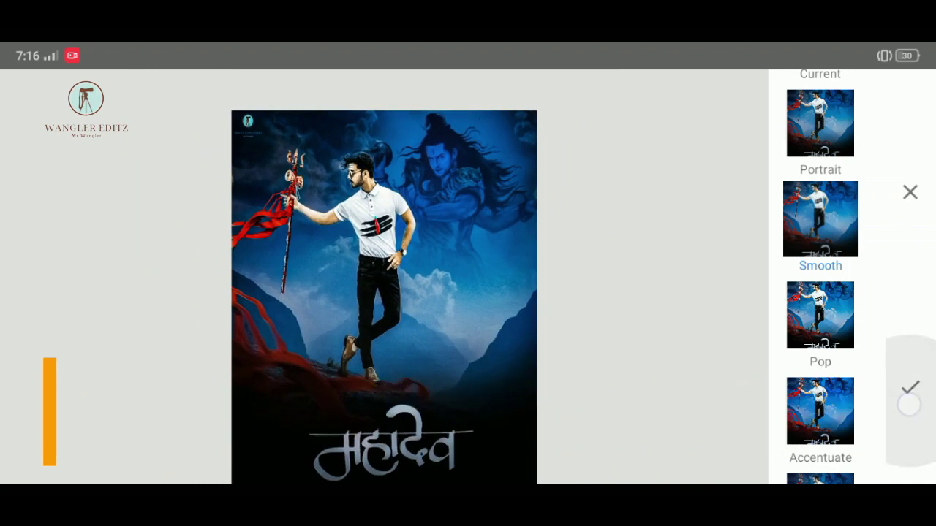
left_click(910, 380)
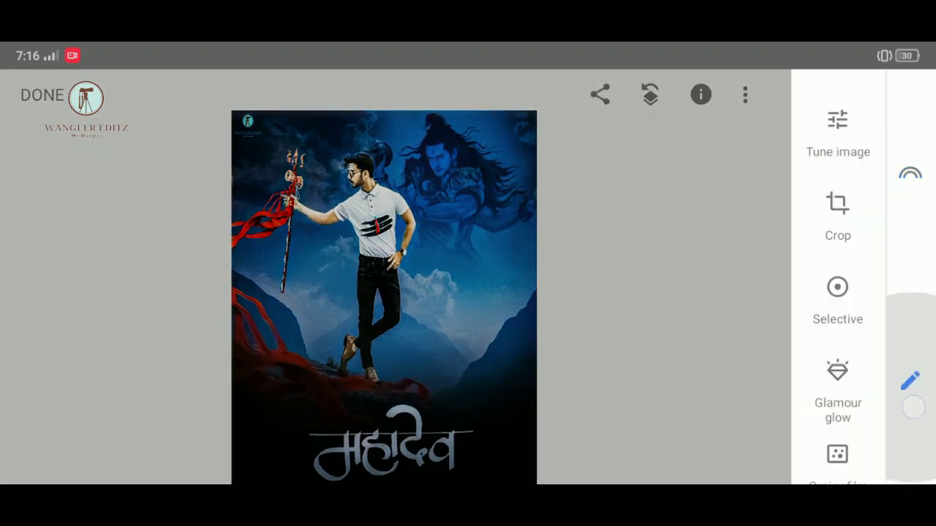
left_click(558, 128)
mouse_move(771, 270)
left_mouse_down()
mouse_move(742, 332)
mouse_move(775, 324)
mouse_move(719, 293)
mouse_move(757, 303)
left_mouse_up()
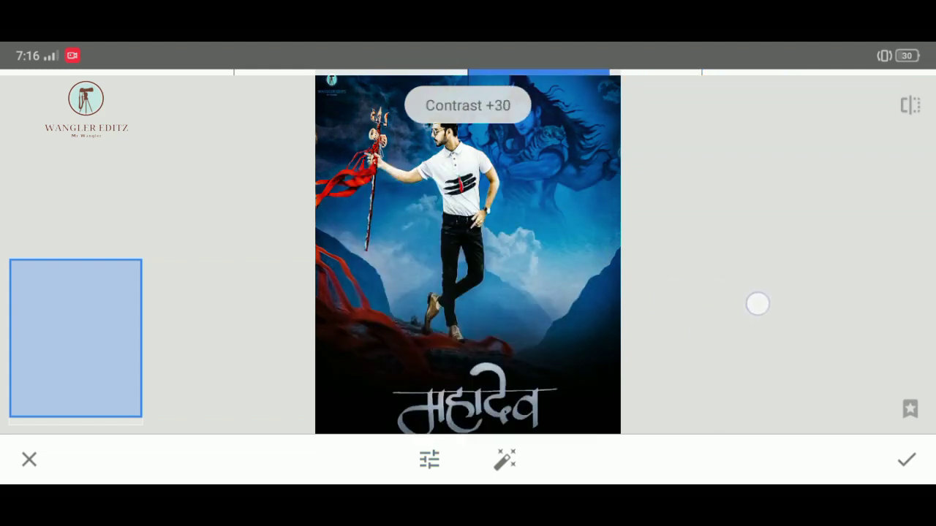
left_click_drag(683, 284, 765, 321)
mouse_move(834, 308)
left_mouse_down()
mouse_move(612, 257)
mouse_move(702, 311)
mouse_move(772, 334)
mouse_move(848, 340)
mouse_move(804, 337)
mouse_move(746, 307)
mouse_move(685, 297)
mouse_move(735, 313)
mouse_move(726, 299)
mouse_move(702, 294)
left_mouse_up()
left_click(906, 459)
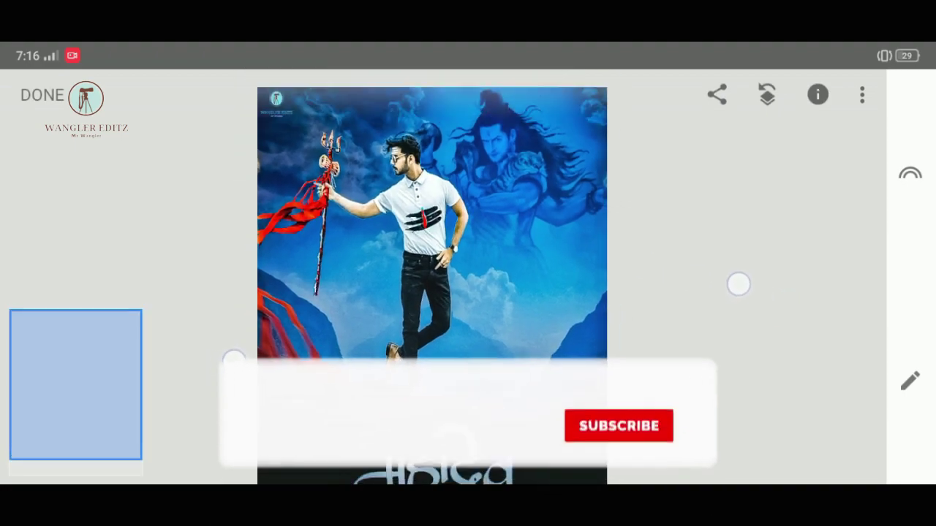
Apply a Details adjustment with Structure +50 to the poster
left_click(909, 380)
left_click(648, 119)
left_click_drag(731, 304, 813, 303)
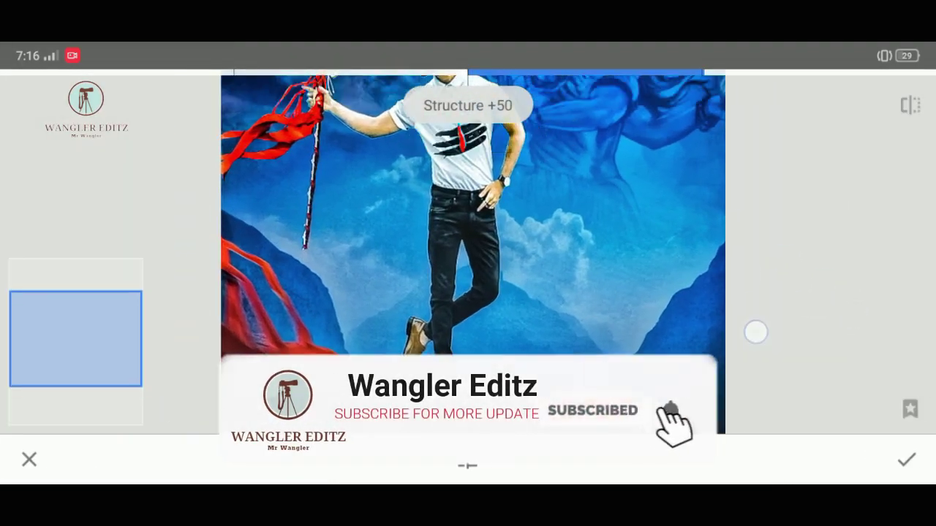
left_click(905, 461)
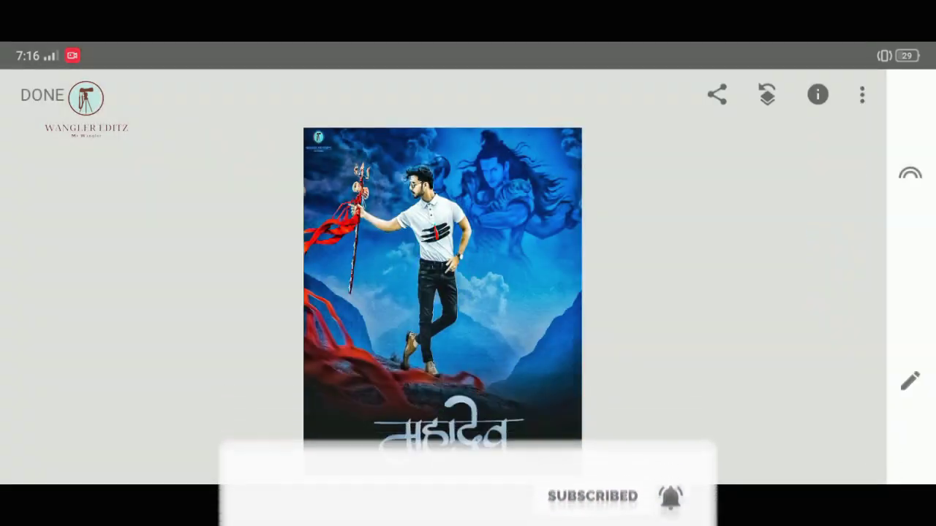